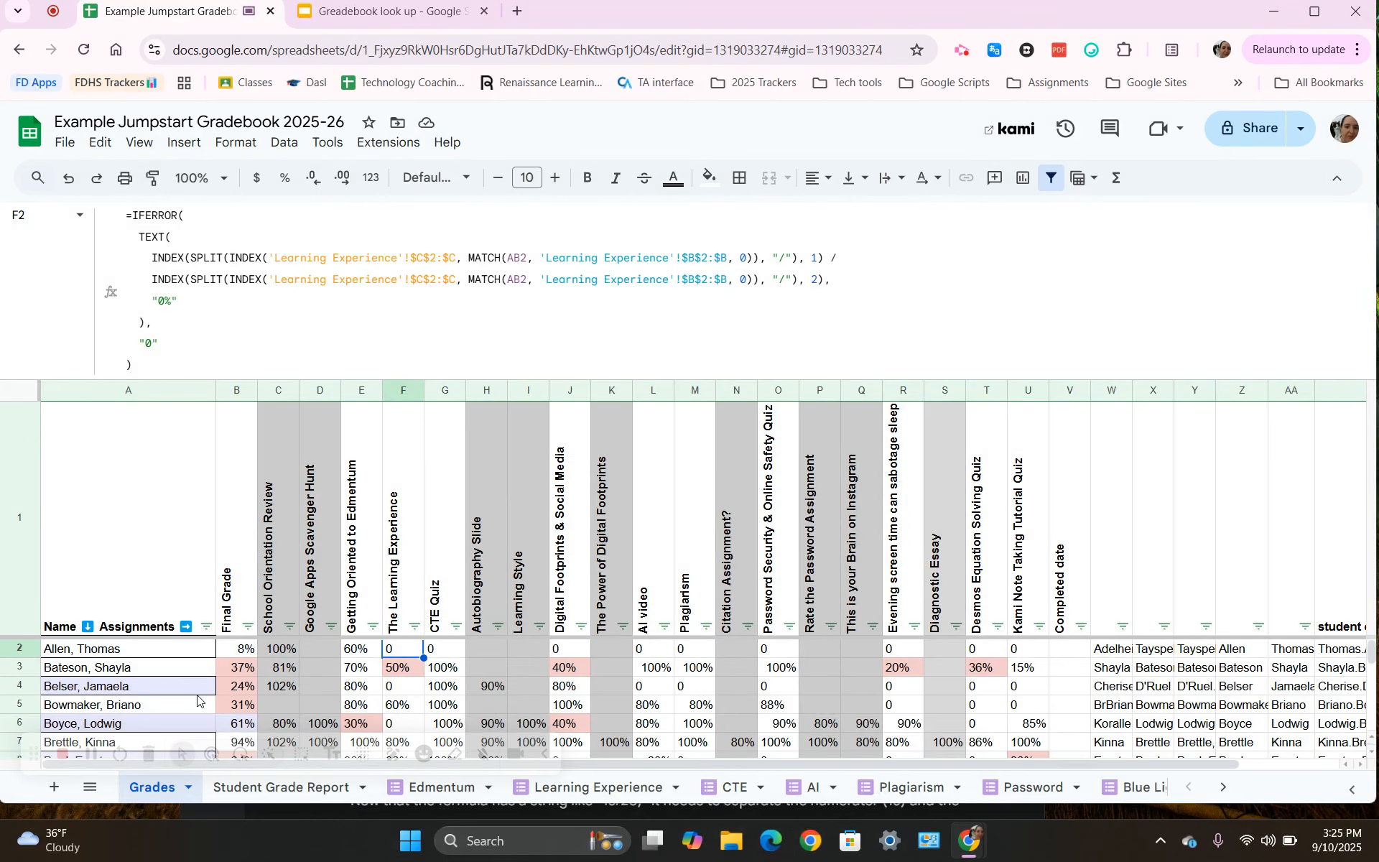
# Step: Insert a blank row above row 3 in the Grades sheet
pyautogui.click(372, 652)
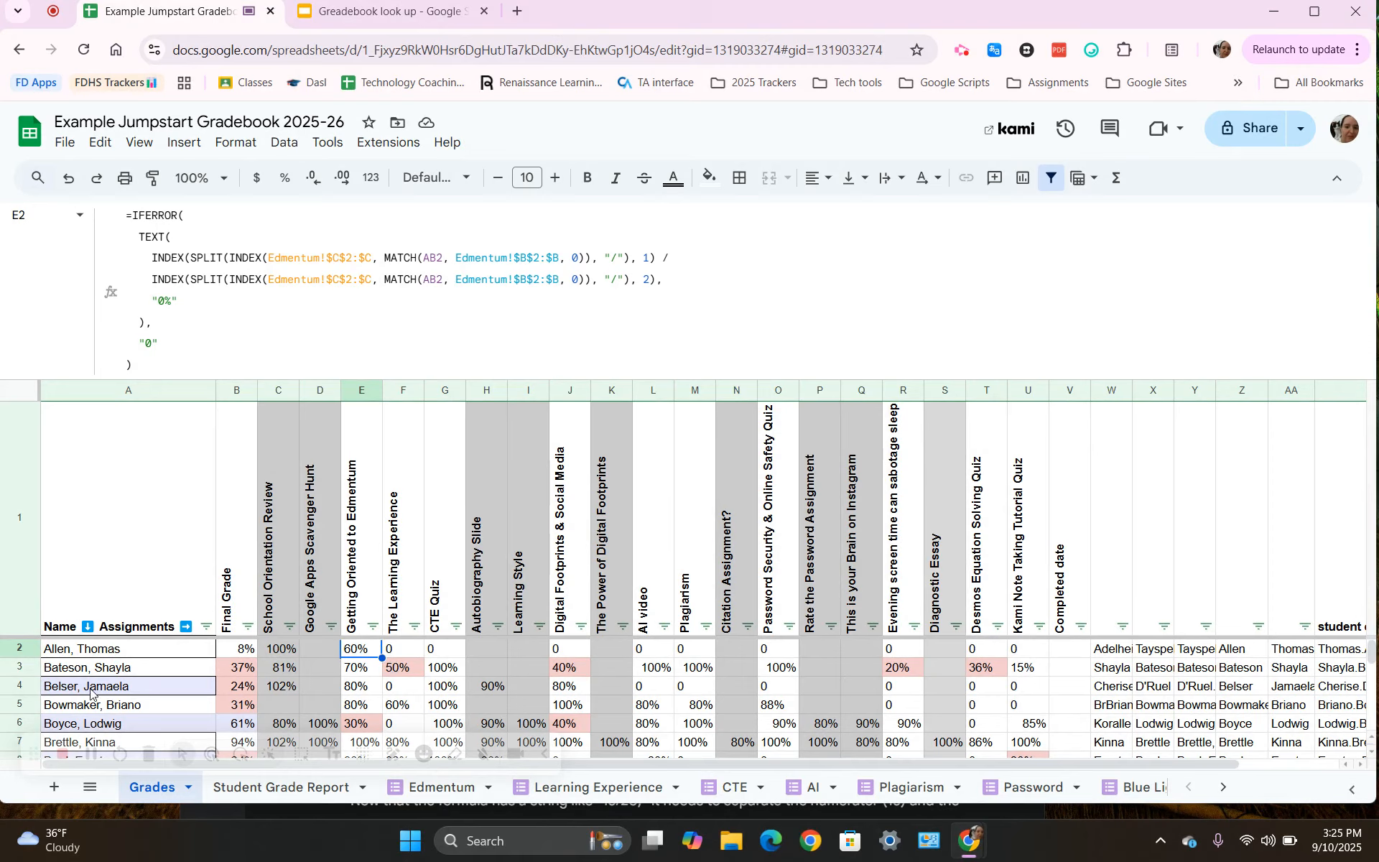
pyautogui.click(20, 667)
pyautogui.rightClick(21, 664)
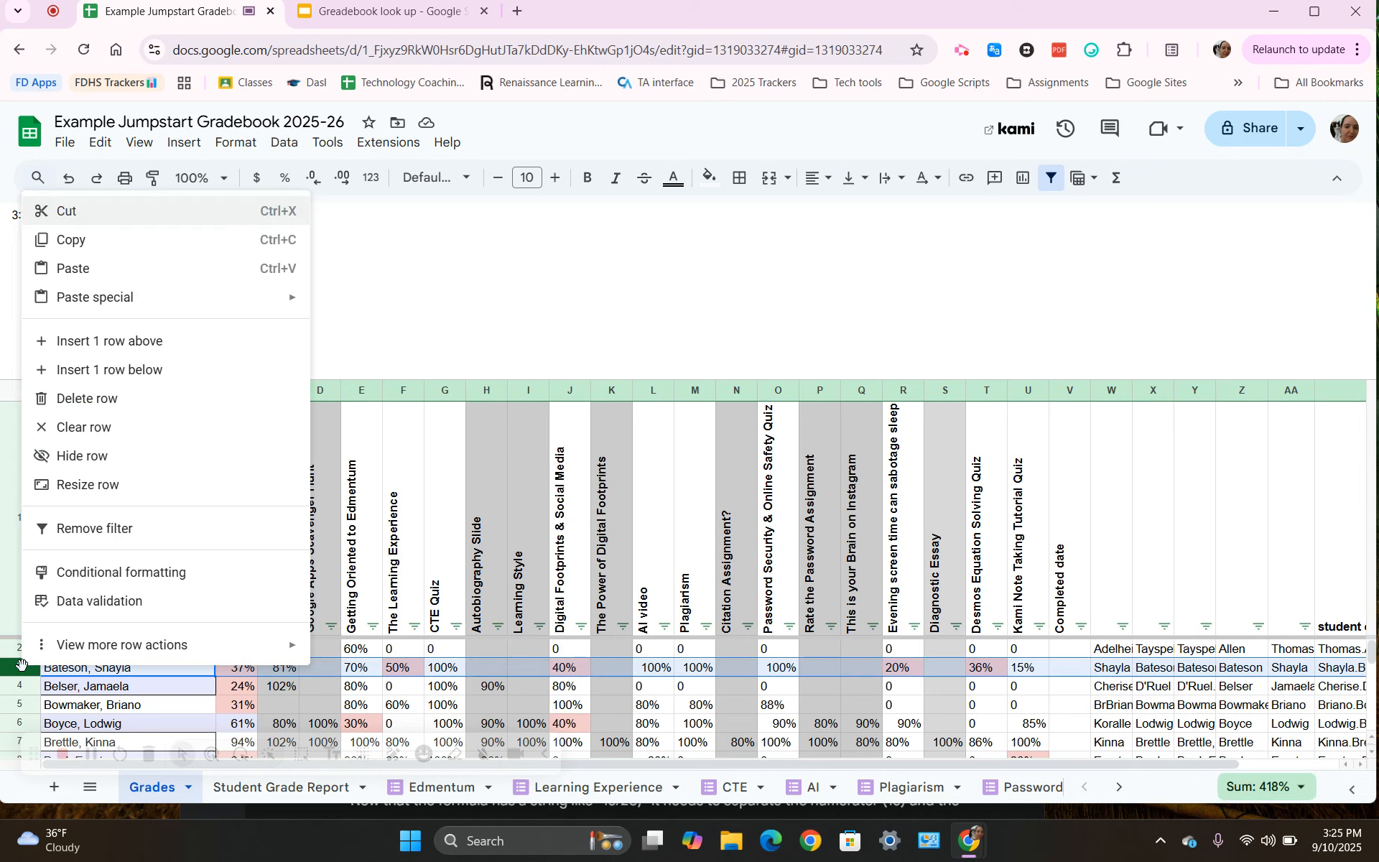
pyautogui.click(107, 353)
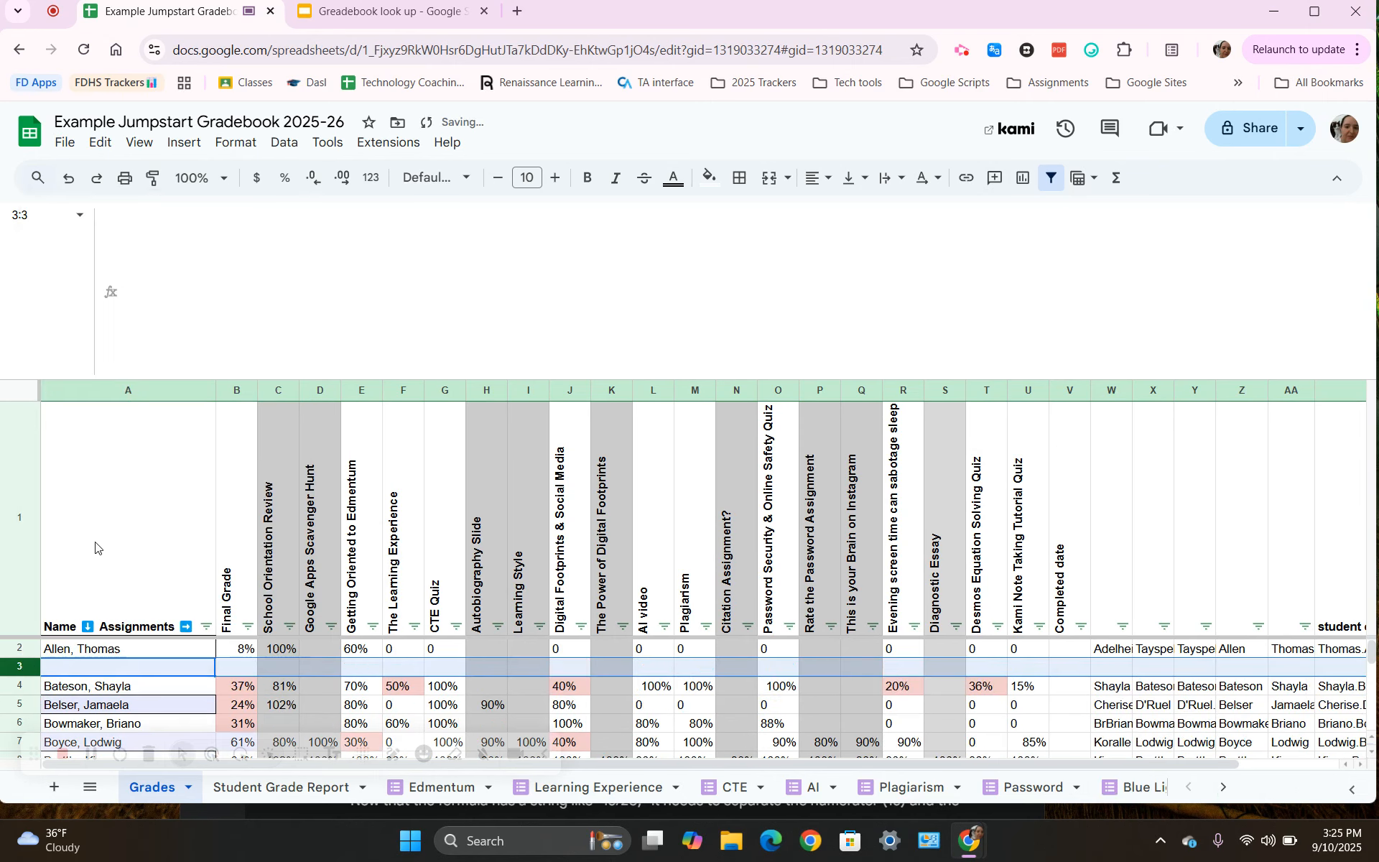
# Step: Enter the new student's last and first name in cell A3 of the inserted row
pyautogui.click(98, 673)
pyautogui.doubleClick(98, 673)
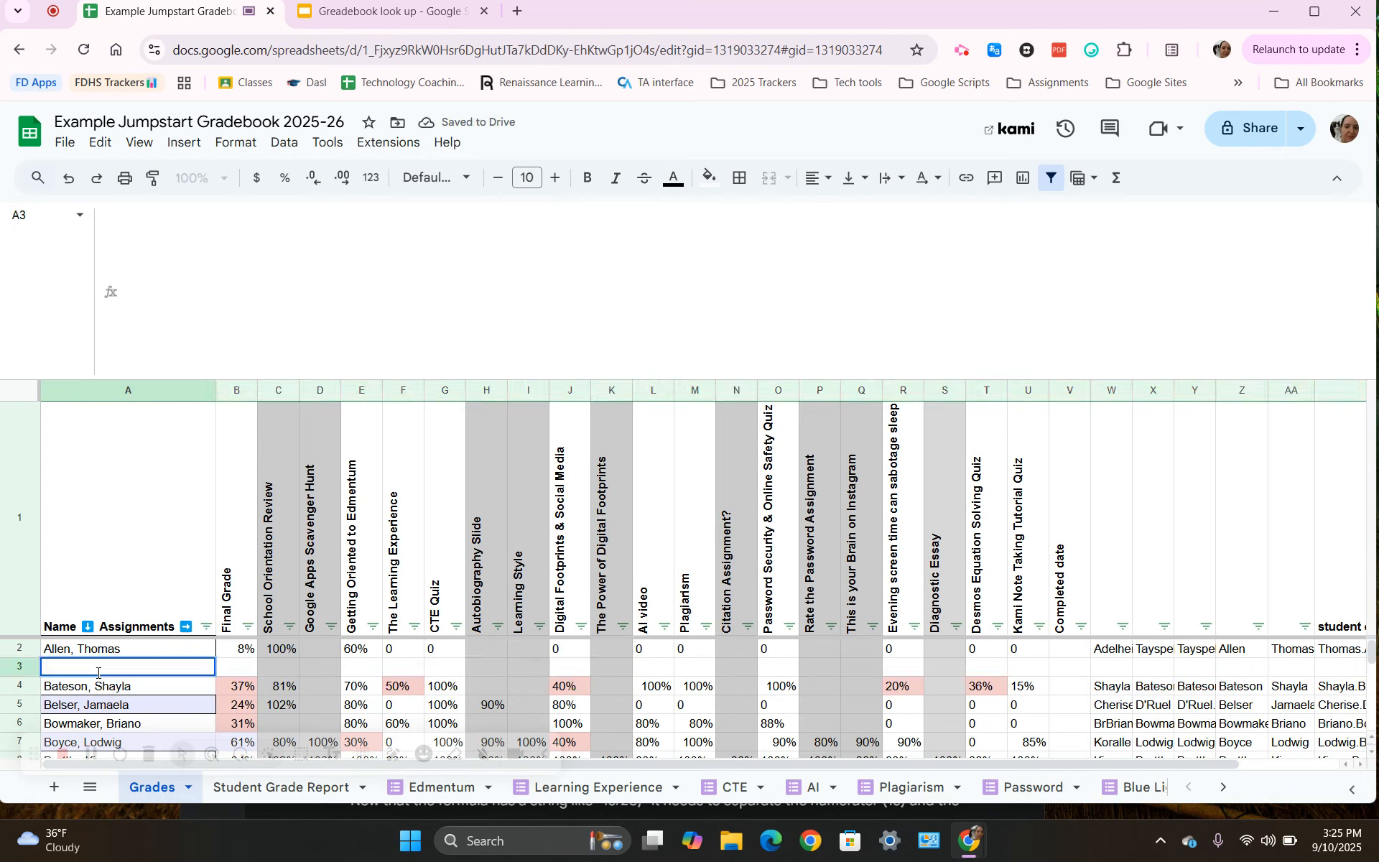
pyautogui.write('Douglas')
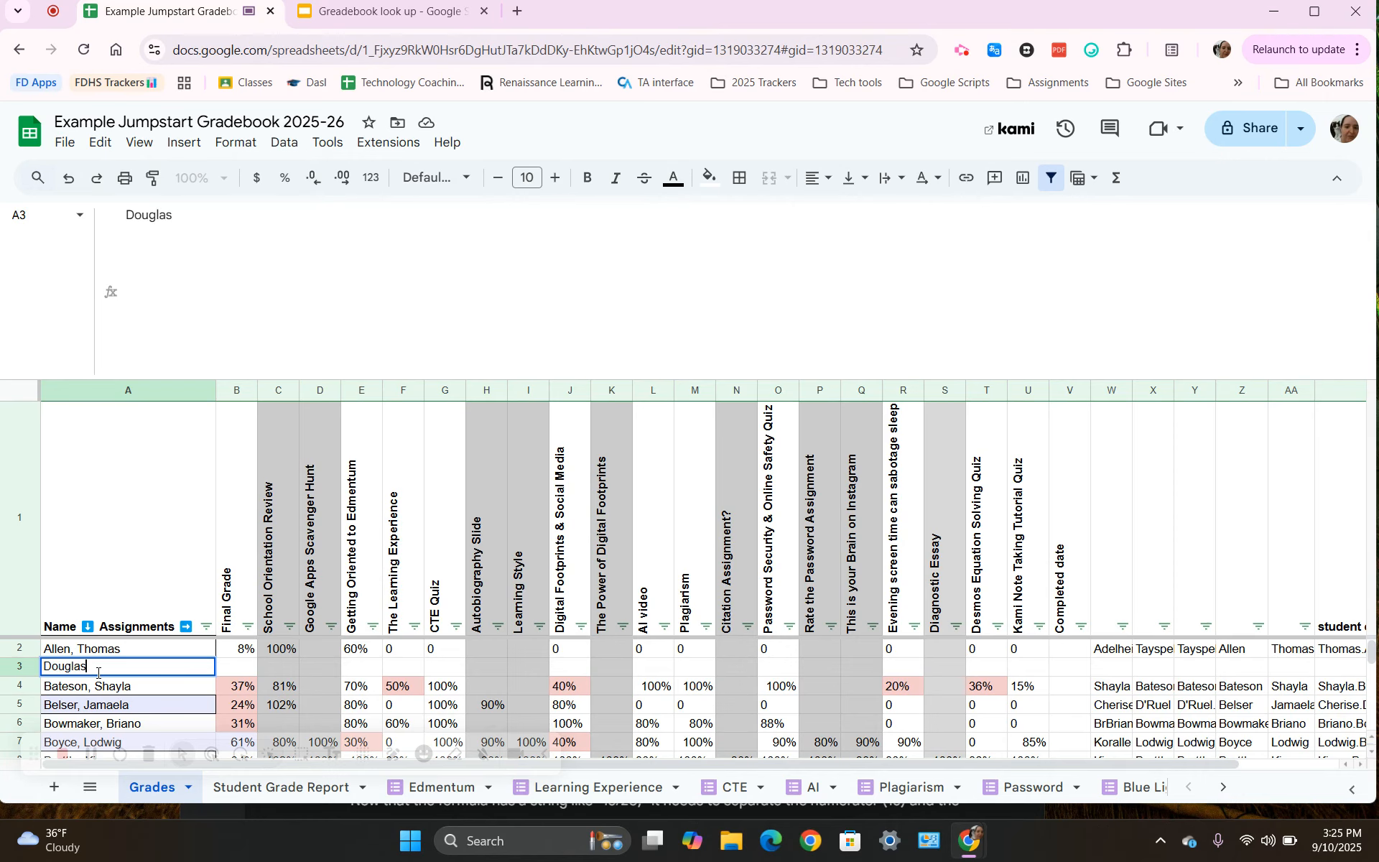
pyautogui.write('s, Frederick')
pyautogui.click(256, 642)
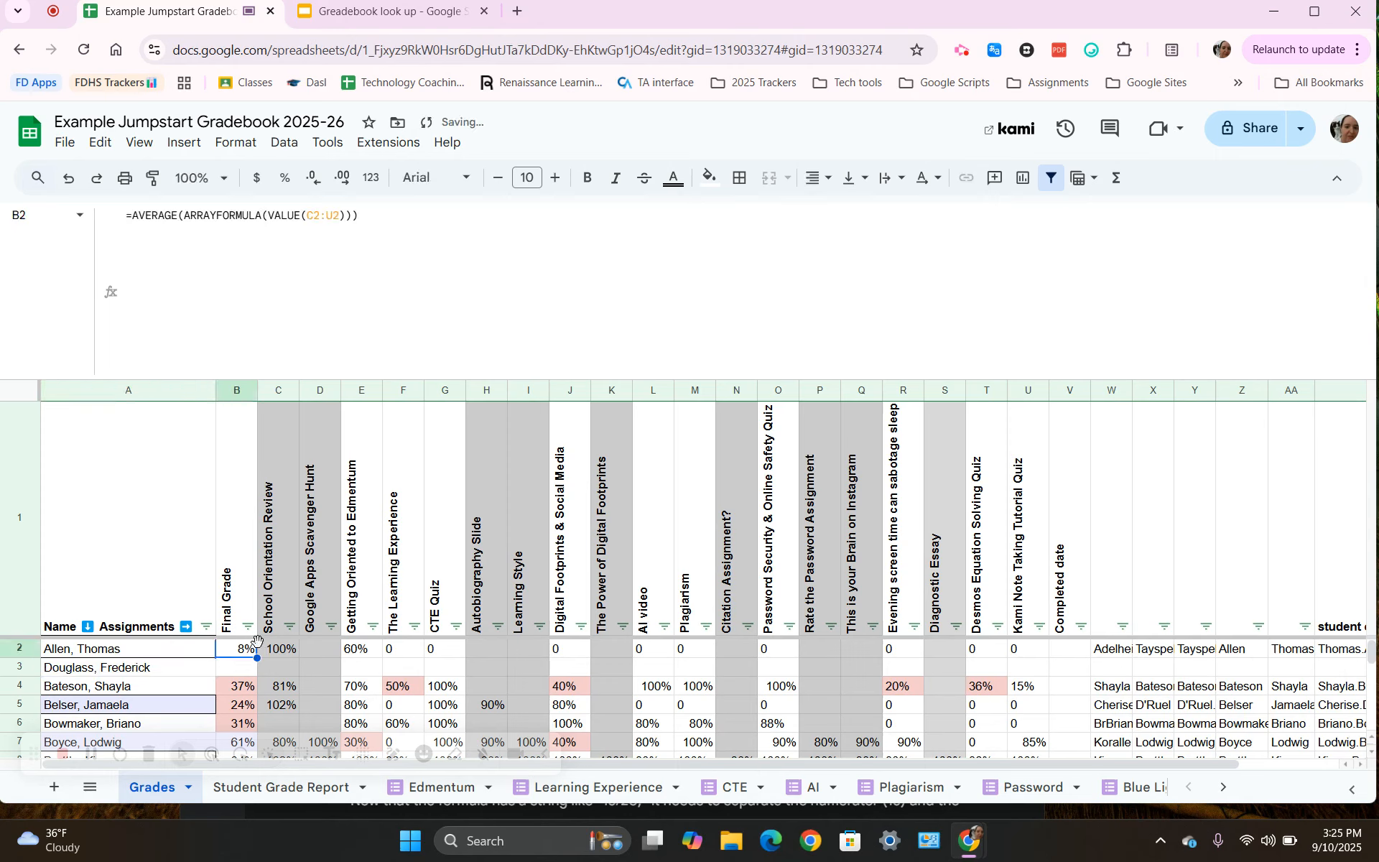
# Step: Copy the quiz score formulas from row 2 down to row 3 in columns E to G, J, L and M
pyautogui.click(358, 650)
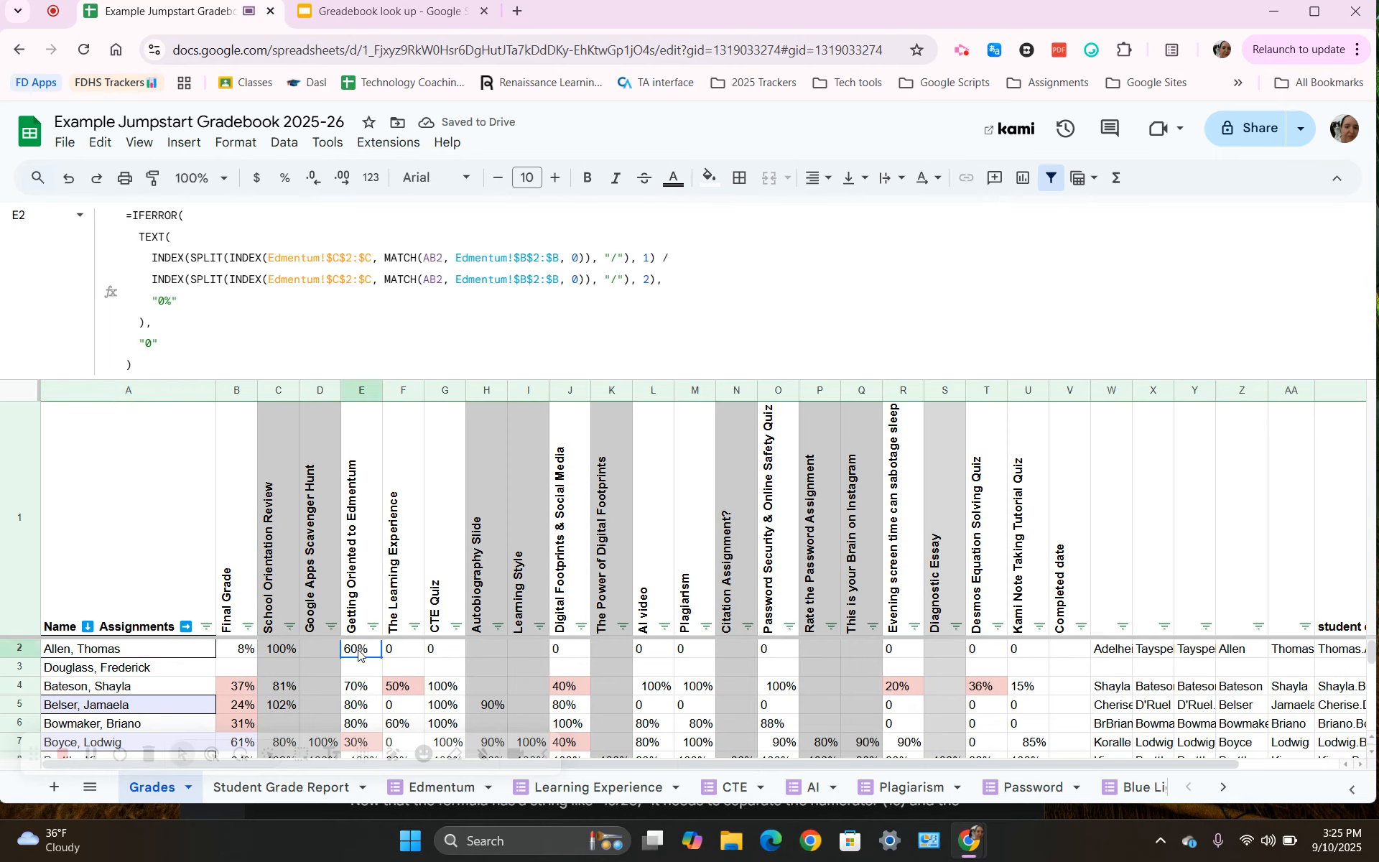
pyautogui.moveTo(359, 651); pyautogui.dragTo(464, 675)
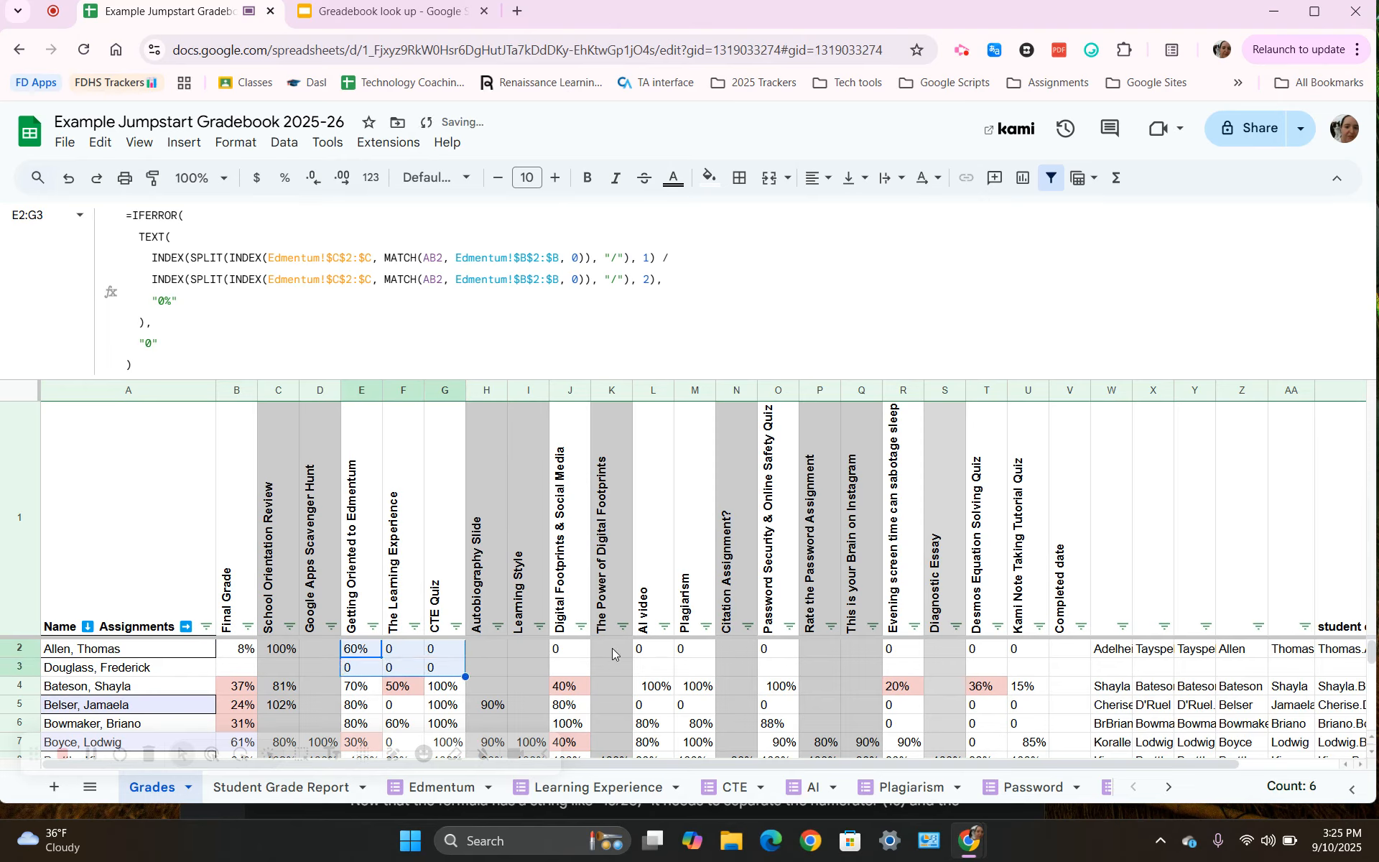
pyautogui.click(569, 649)
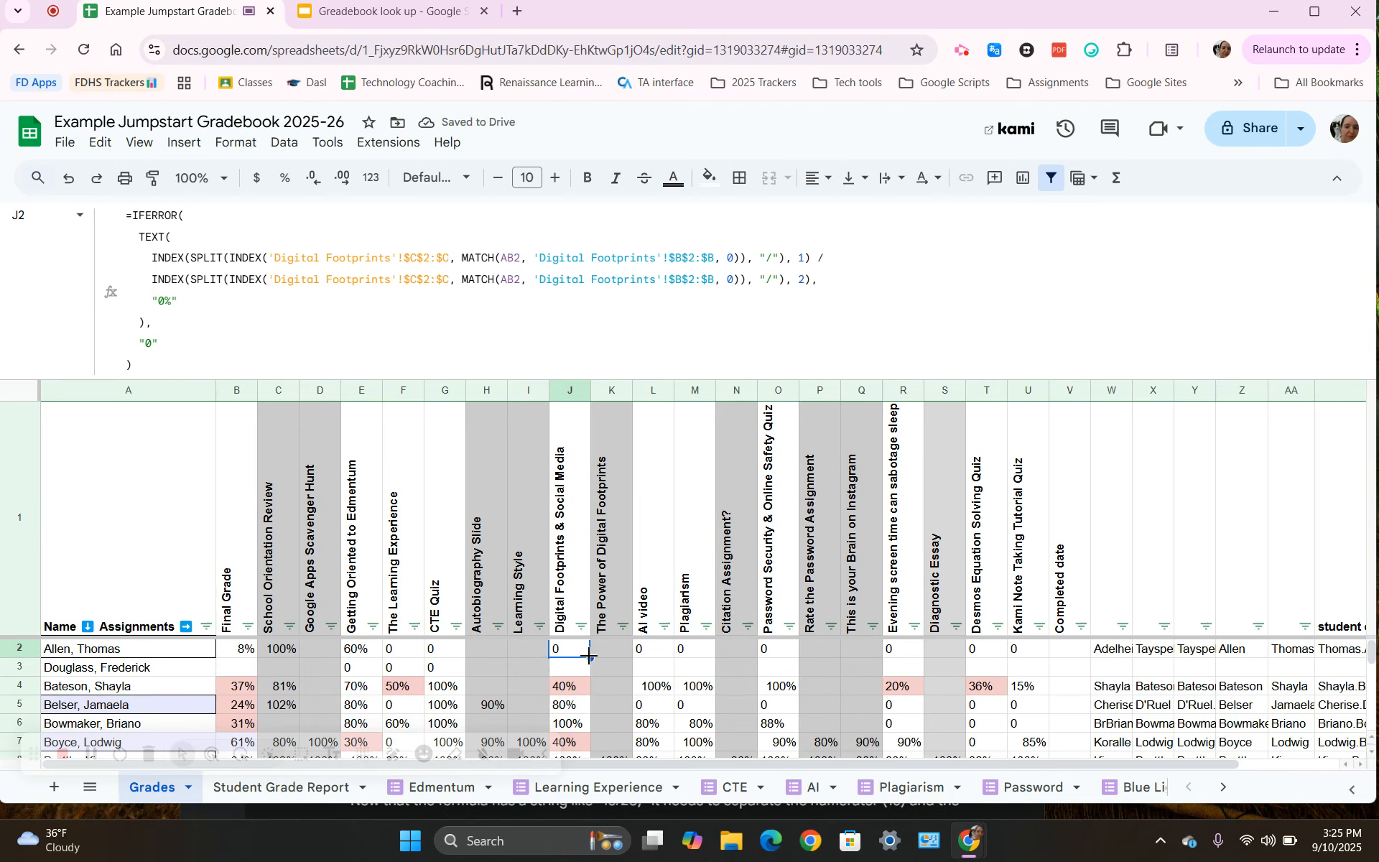
pyautogui.moveTo(593, 670); pyautogui.dragTo(714, 673)
# Step: Copy the quiz score formulas from row 2 down to row 3 in columns O, R, T and U
pyautogui.click(773, 655)
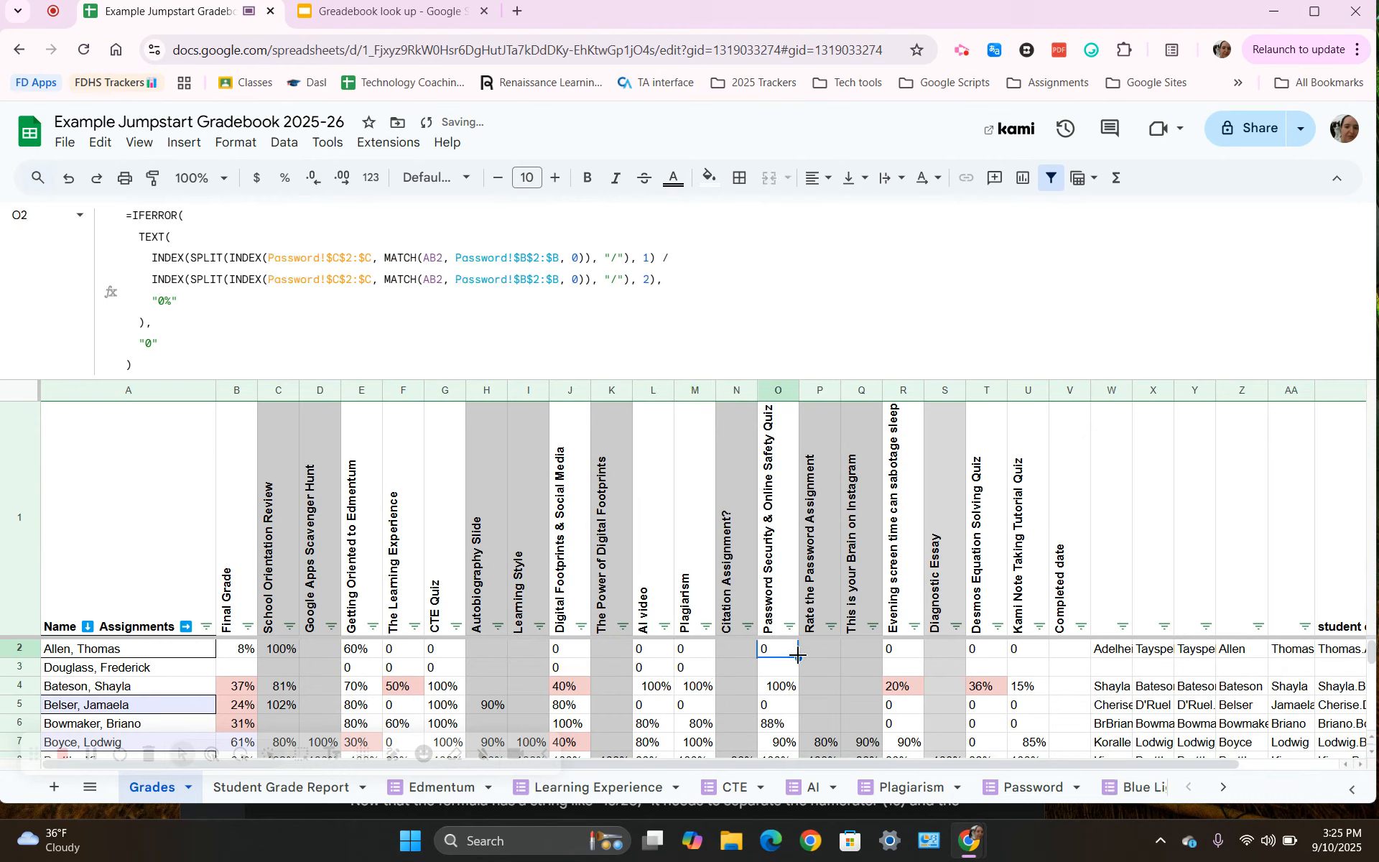
pyautogui.moveTo(798, 654); pyautogui.dragTo(798, 672)
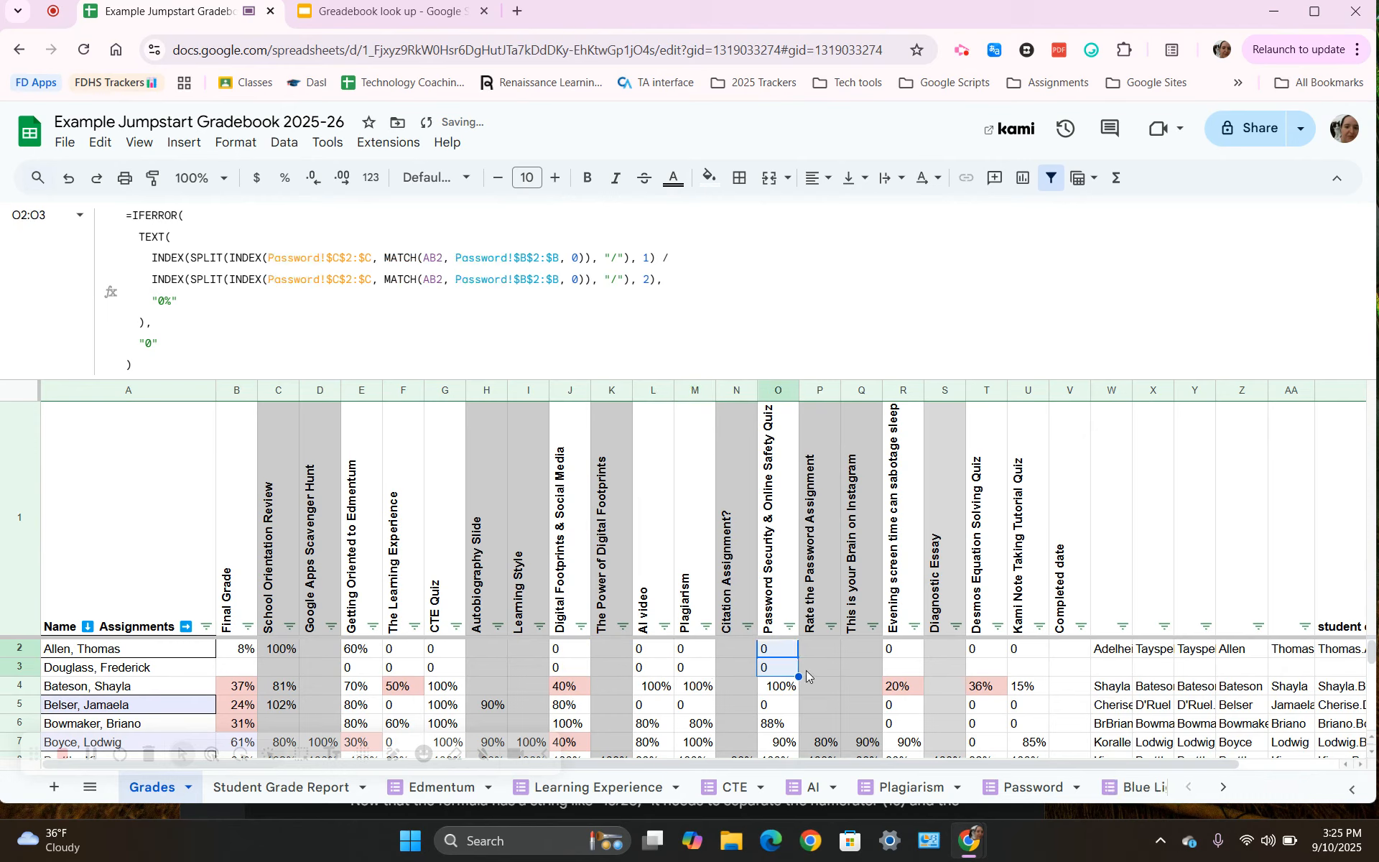
pyautogui.click(913, 653)
pyautogui.moveTo(922, 657); pyautogui.dragTo(1049, 675)
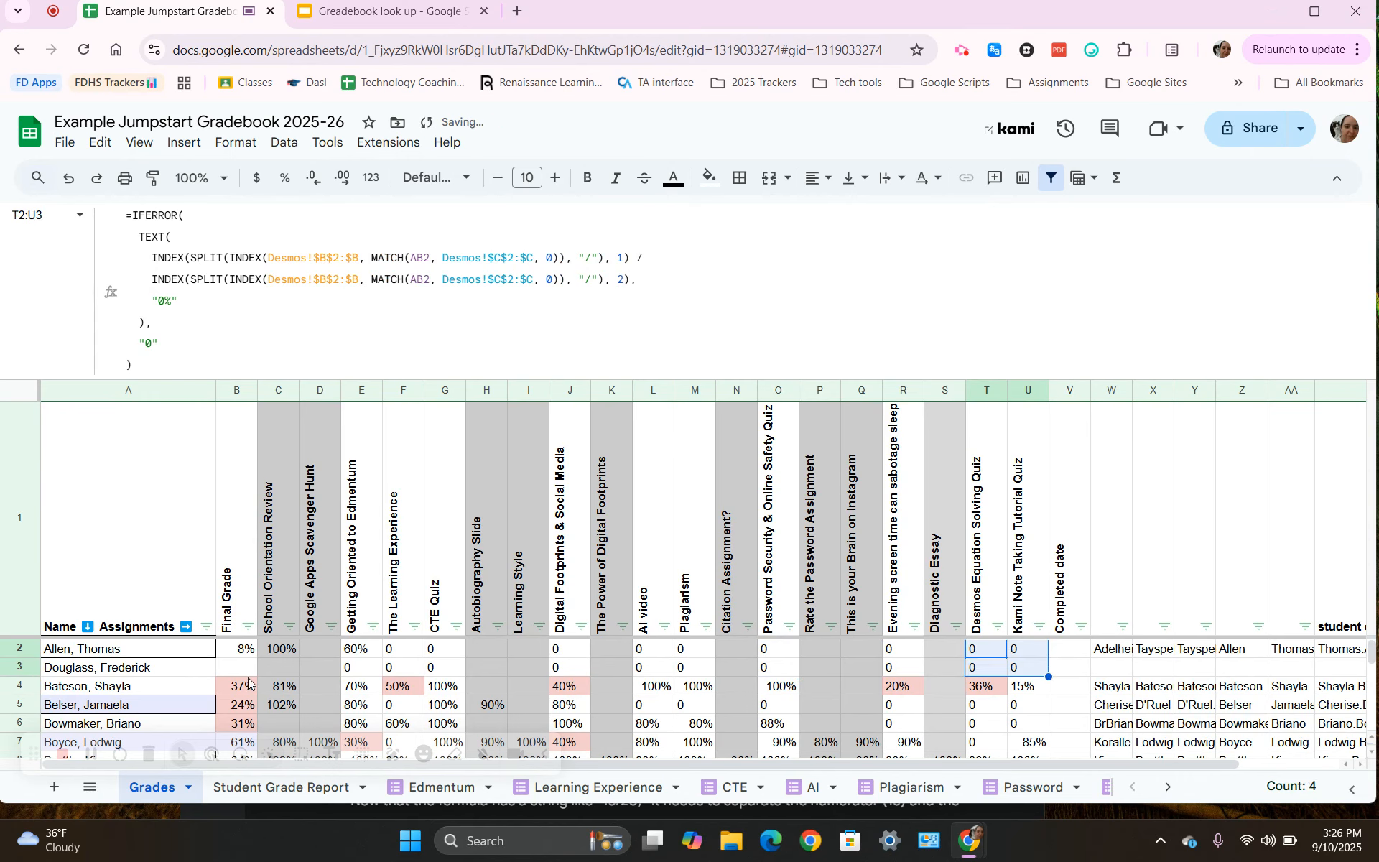
# Step: Copy the Final Grade average formula from B2 down to B3 for the new student
pyautogui.click(144, 670)
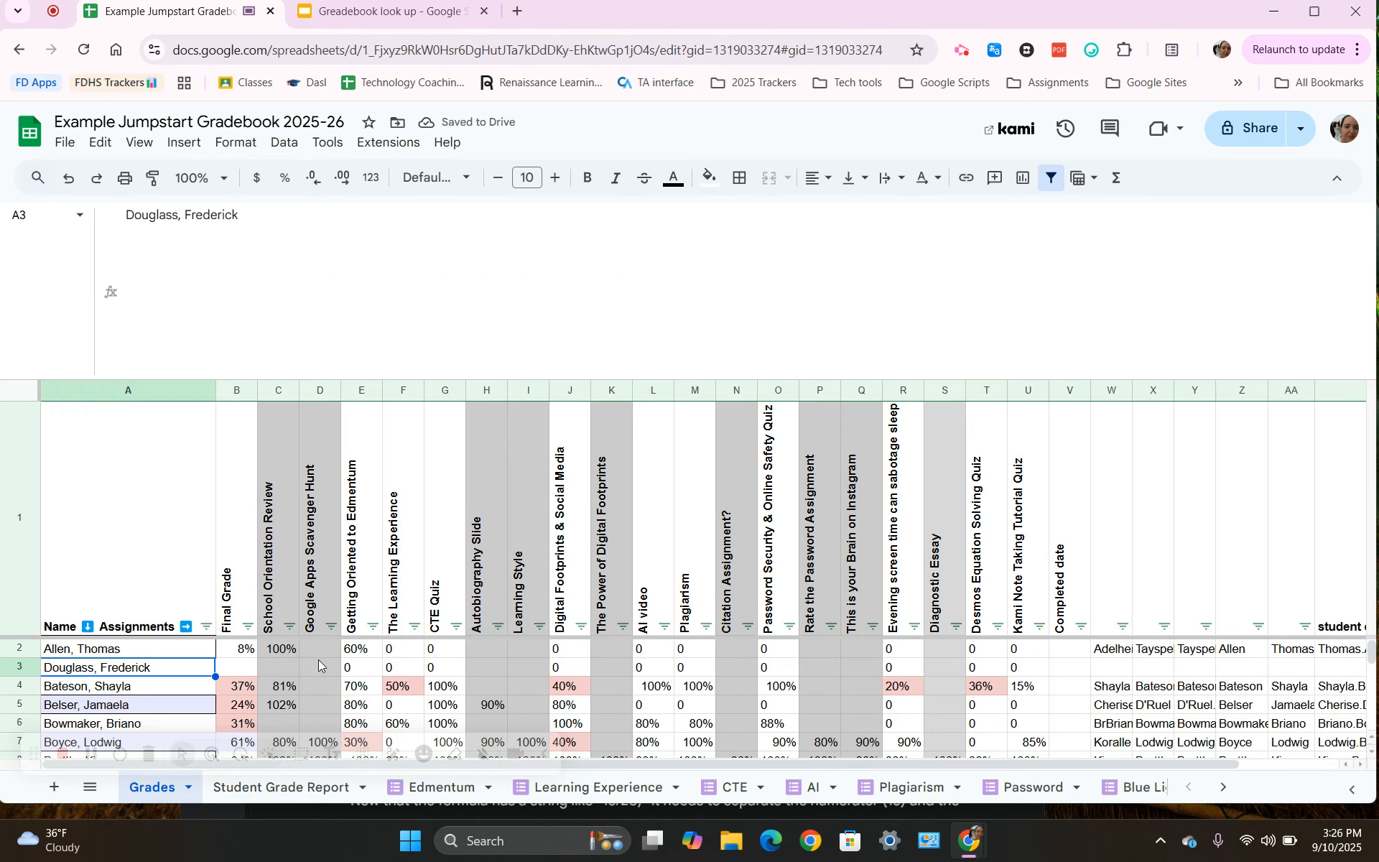
pyautogui.click(246, 657)
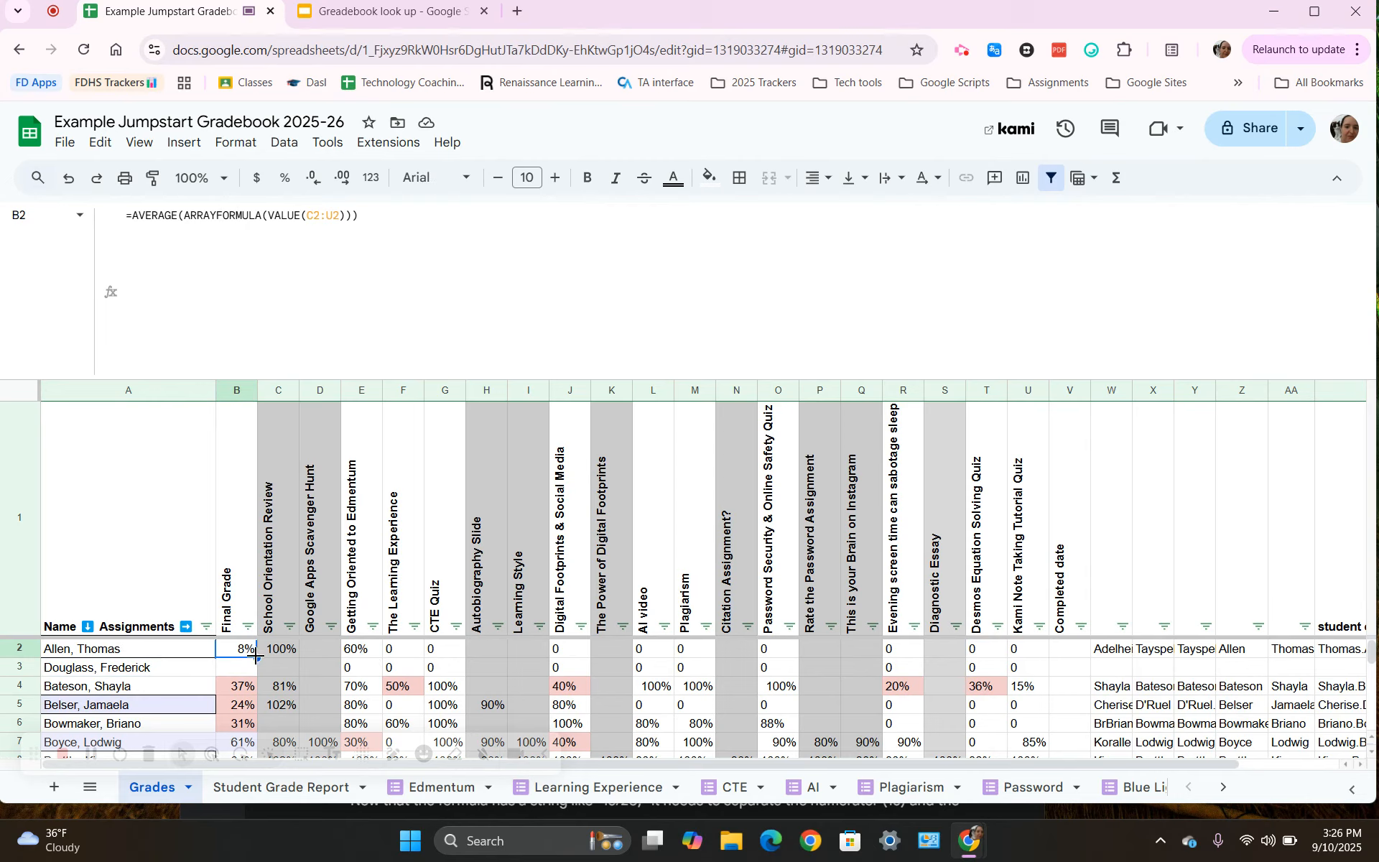
pyautogui.moveTo(255, 657); pyautogui.dragTo(257, 671)
pyautogui.click(238, 674)
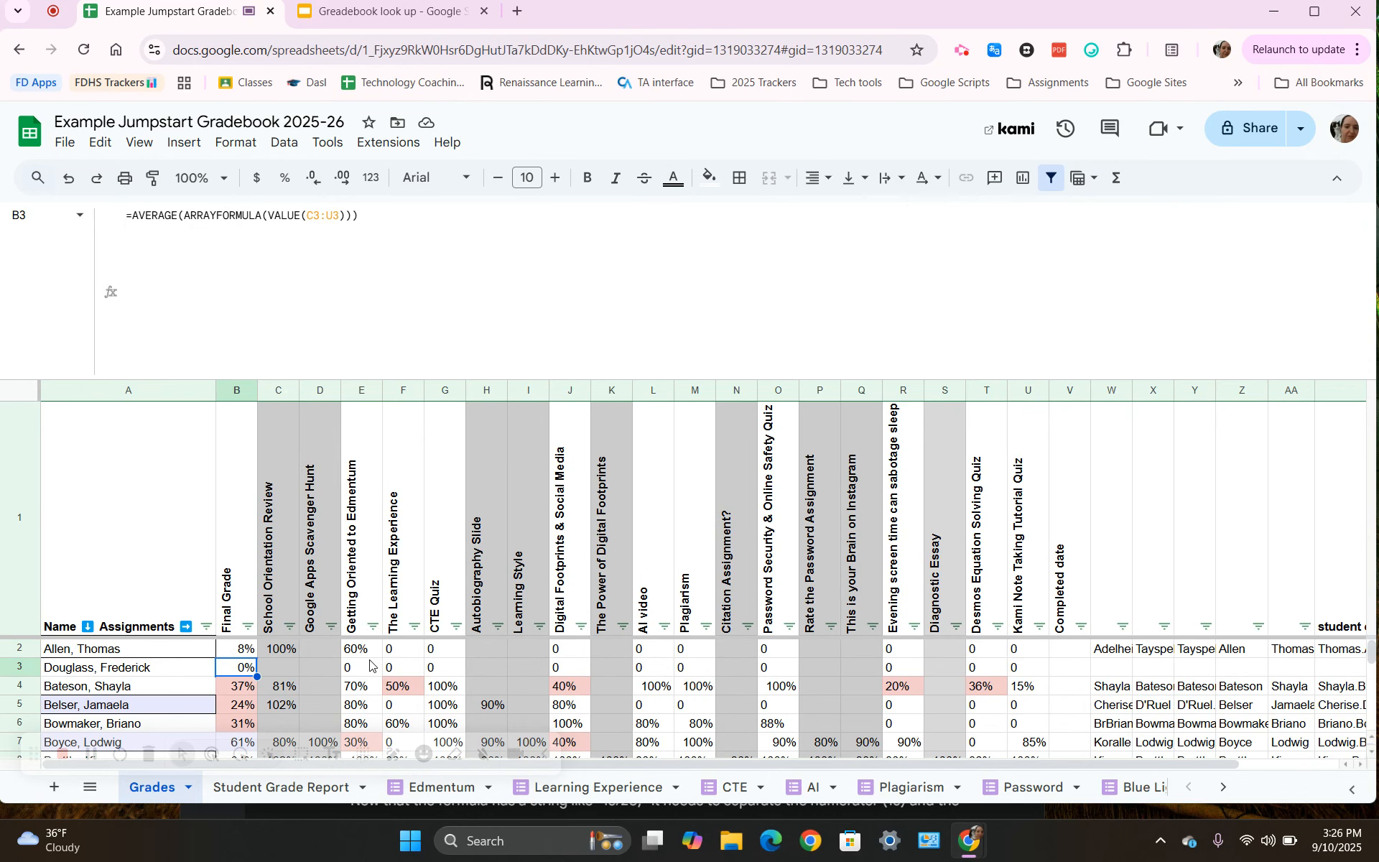
# Step: Search for gemini in a new browser tab and open Google Gemini
pyautogui.click(519, 13)
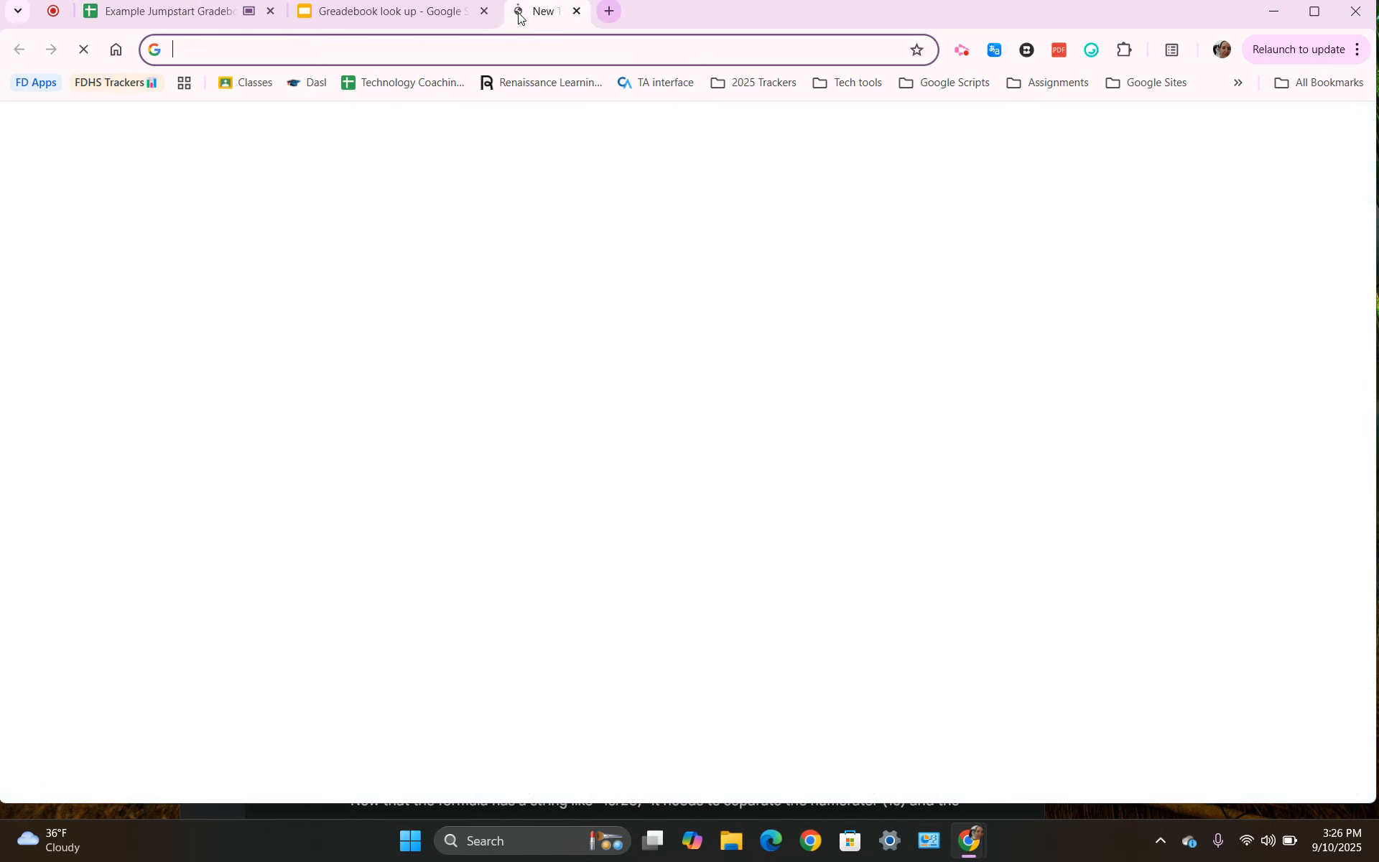
pyautogui.write('gem')
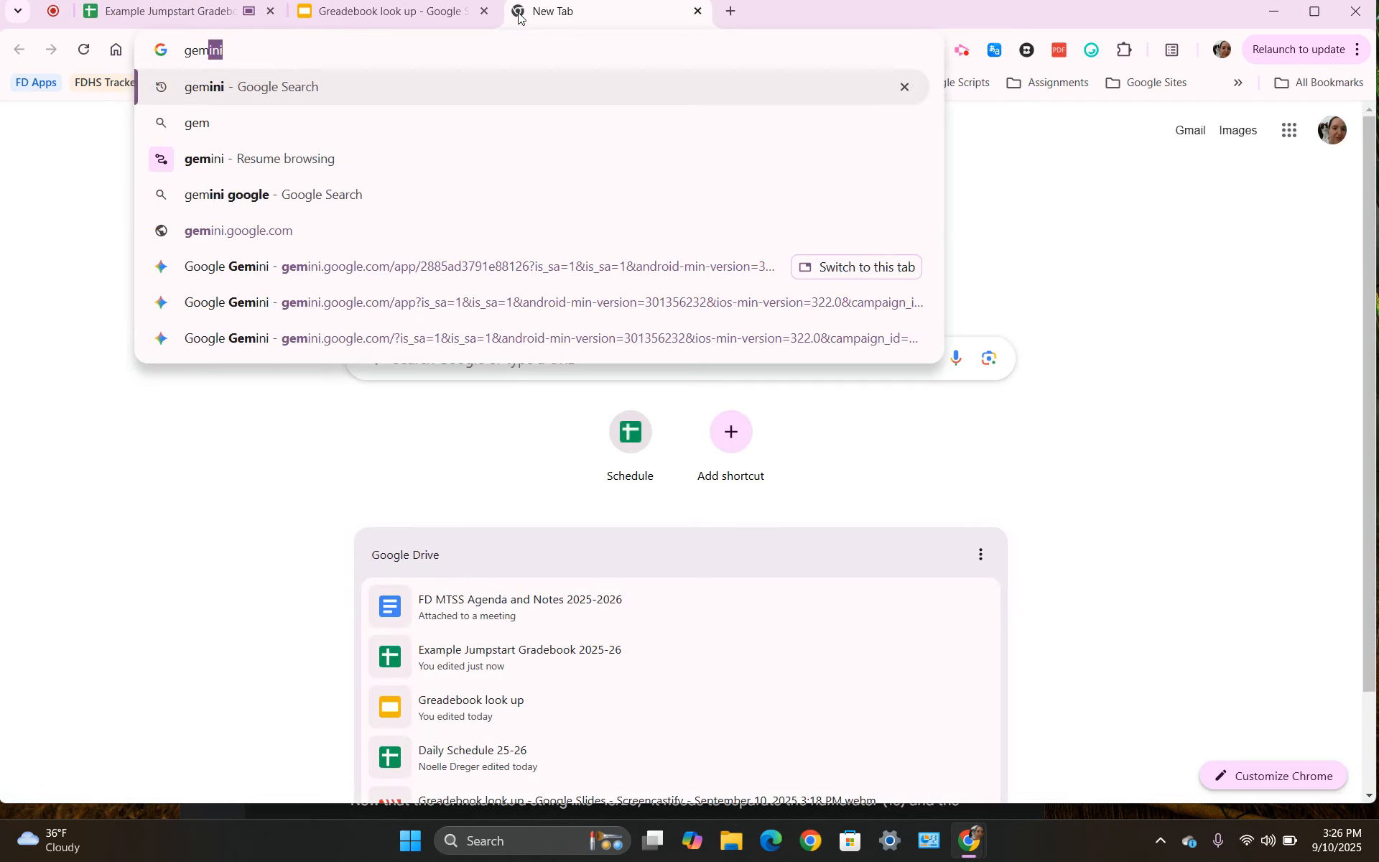
pyautogui.press('Return')
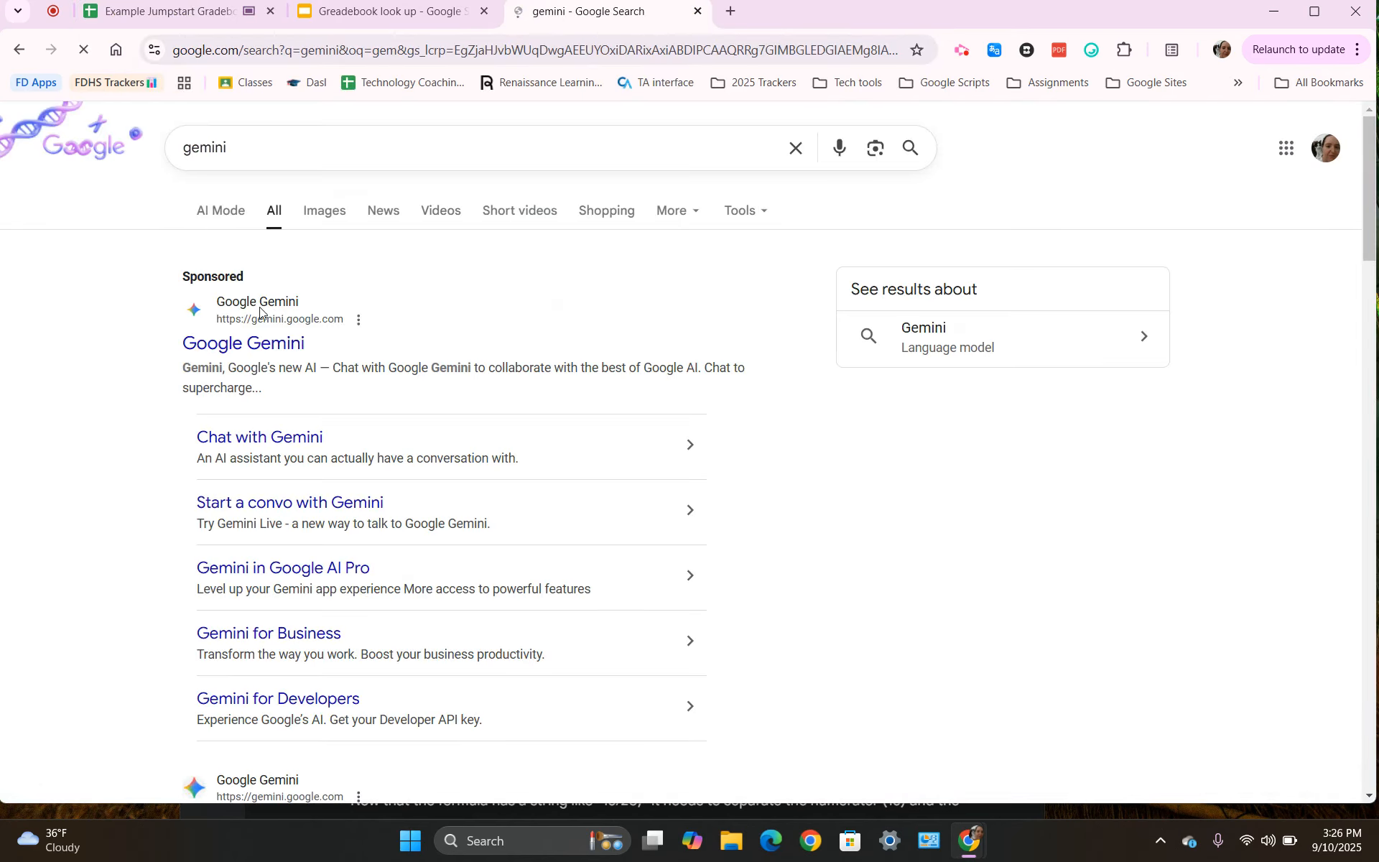
pyautogui.click(268, 343)
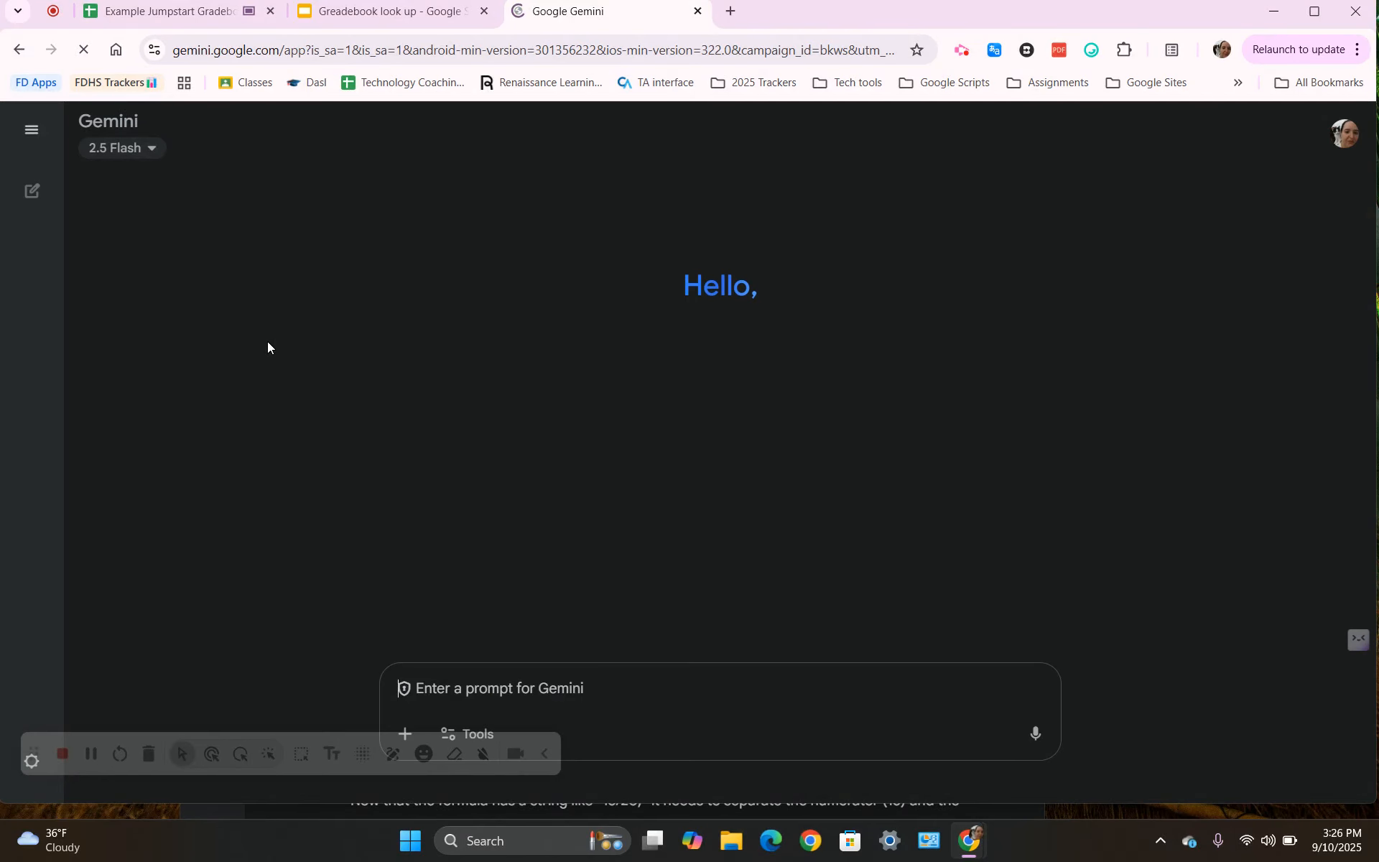
# Step: Switch to the Greadebook look up presentation and copy the complete IFERROR formula from slide 4
pyautogui.click(370, 14)
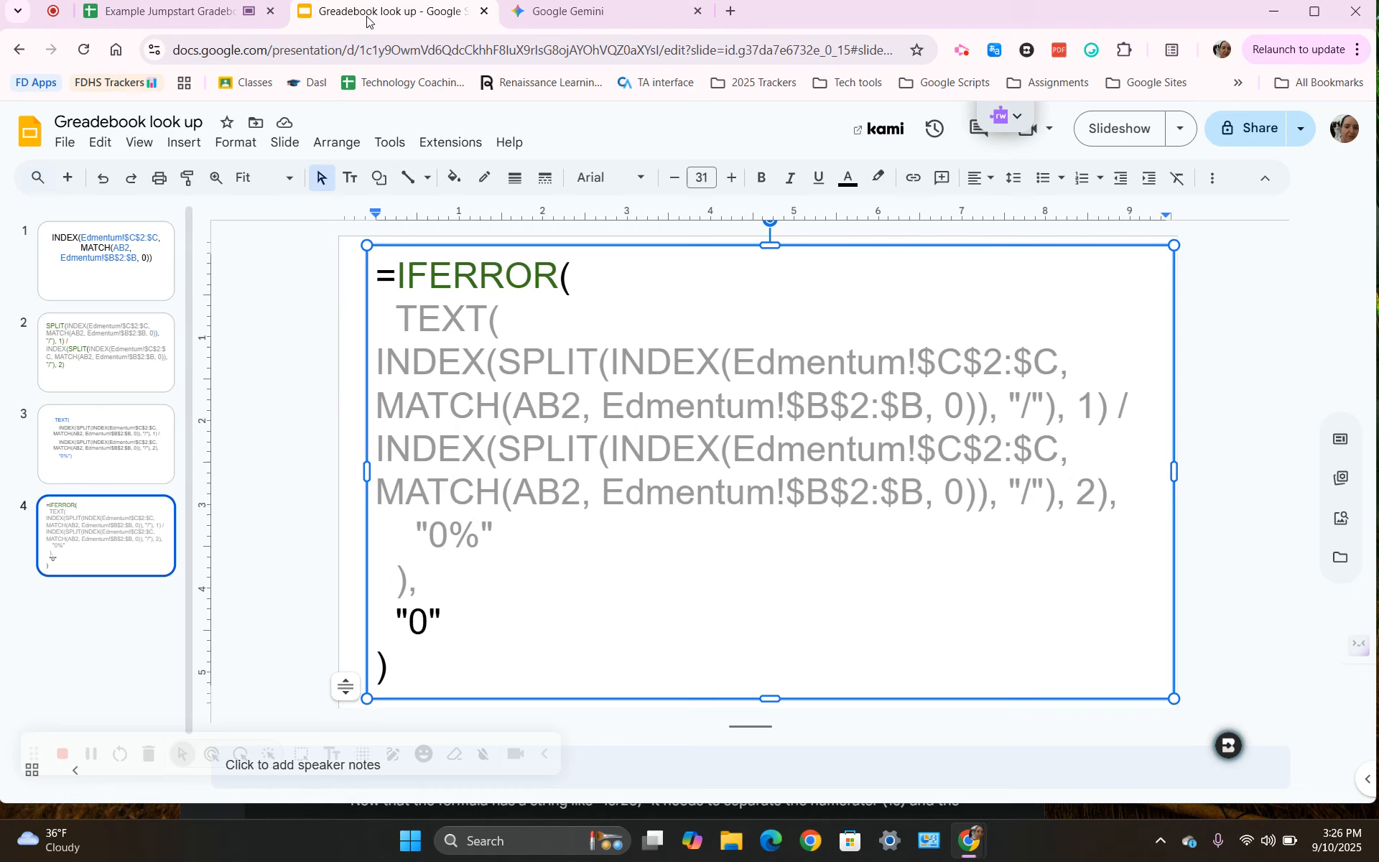
pyautogui.moveTo(431, 662); pyautogui.dragTo(334, 273)
pyautogui.hotkey('ctrl', 'c')
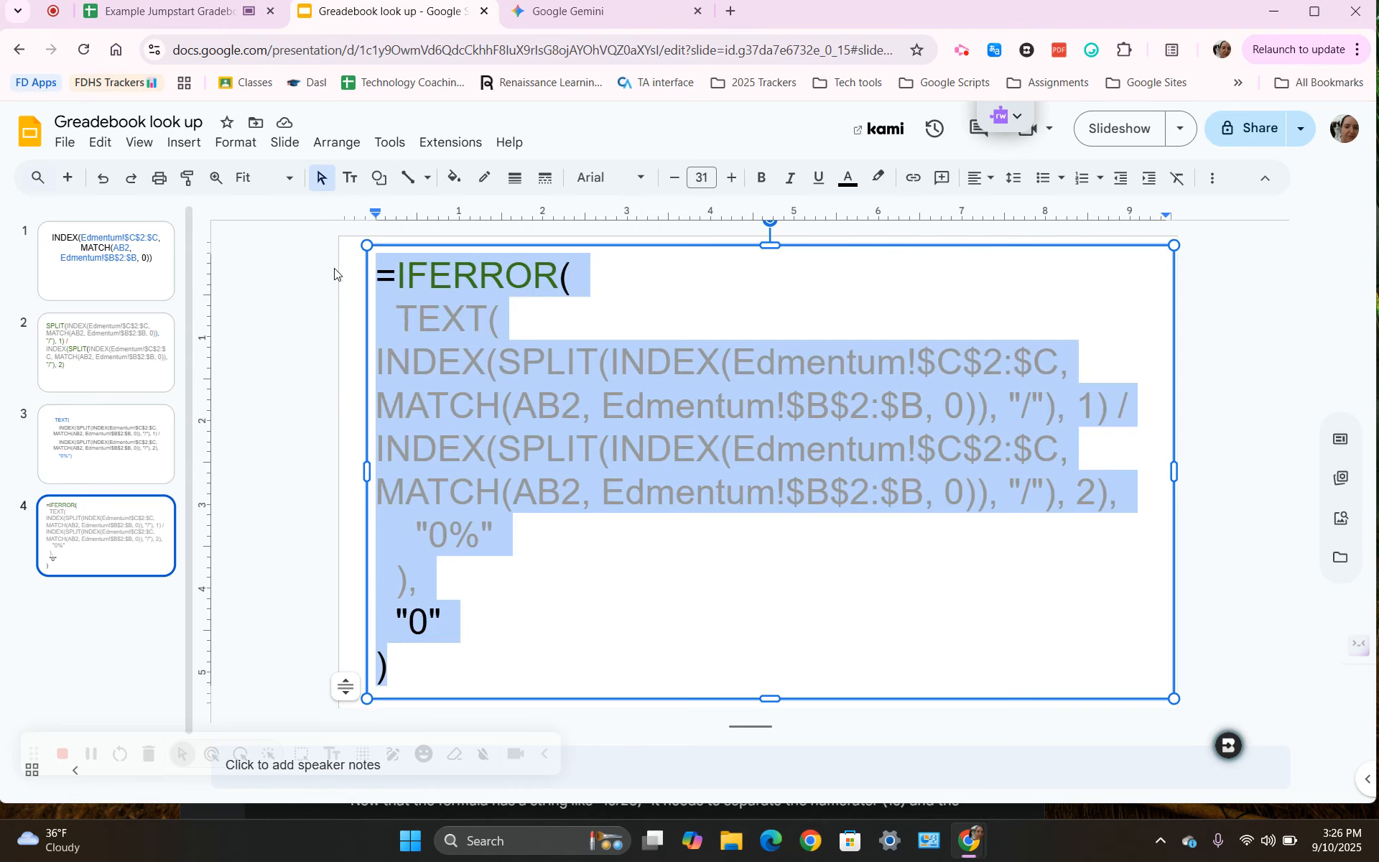
# Step: Switch to Gemini and submit the prompt "Explain this formula" followed by the copied IFERROR formula
pyautogui.click(575, 12)
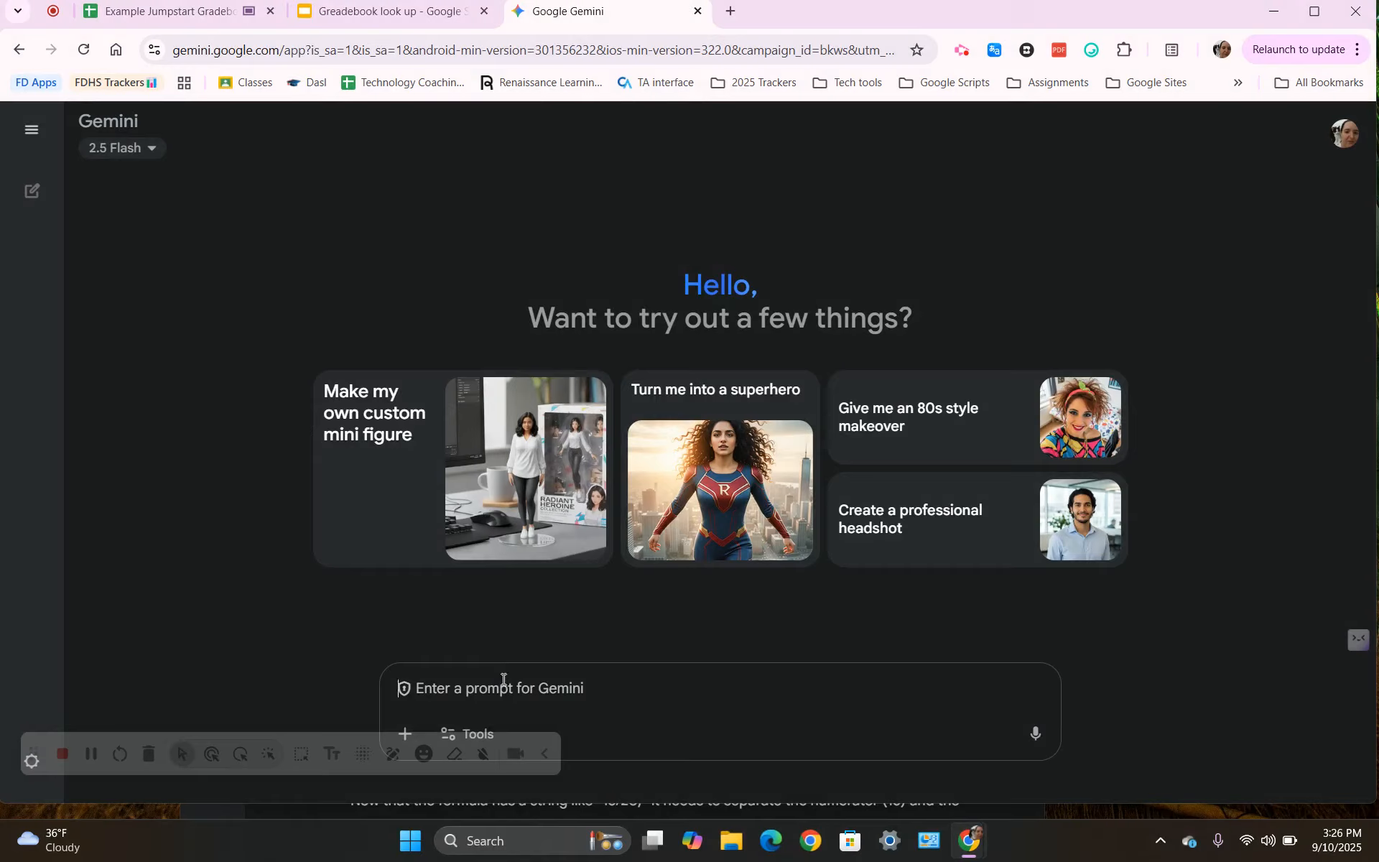
pyautogui.write('Exp')
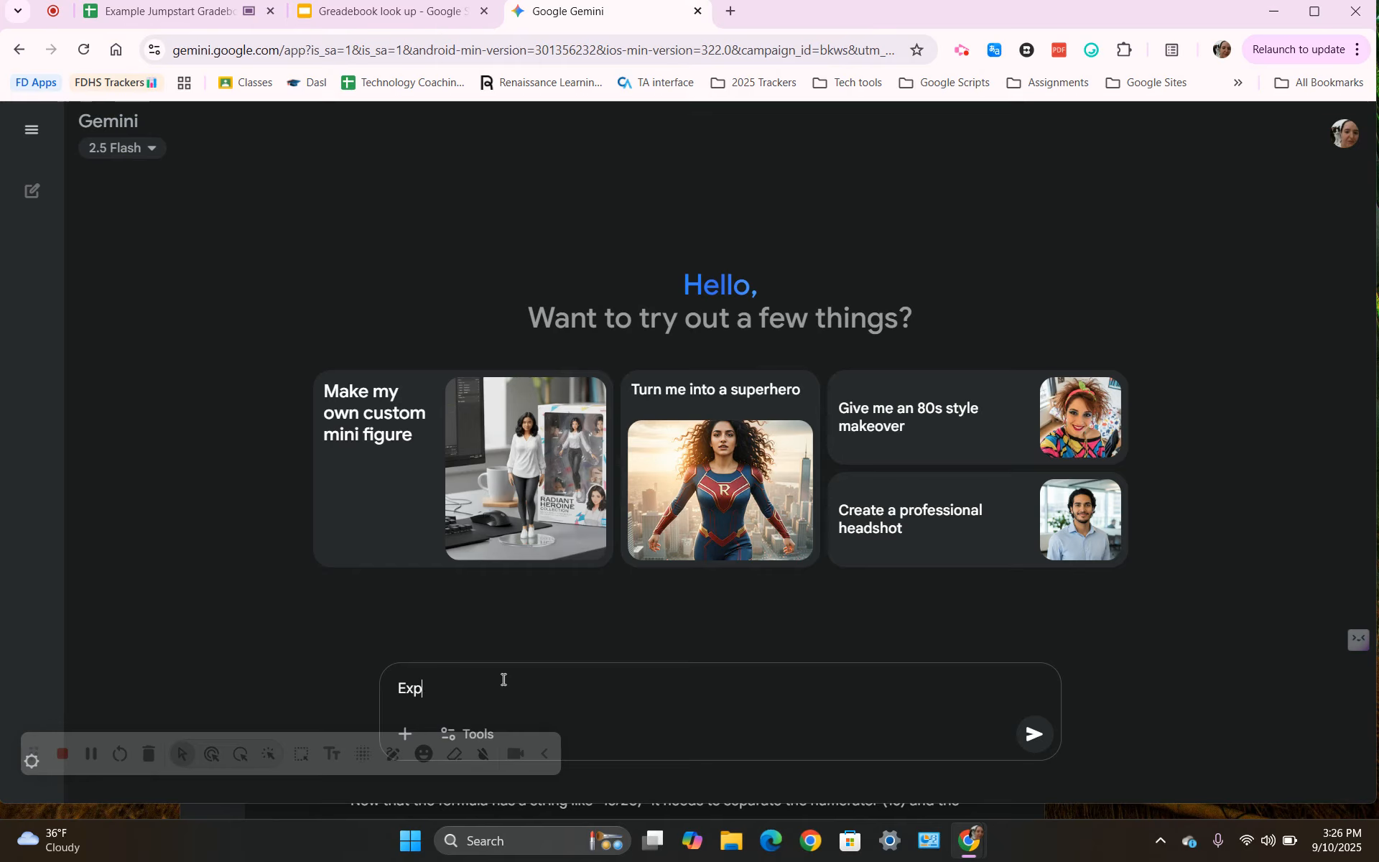
pyautogui.write('alion this formulat')
pyautogui.press('BackSpace')
pyautogui.press('BackSpace')
pyautogui.hotkey('ctrl', 'v')
pyautogui.write('4')
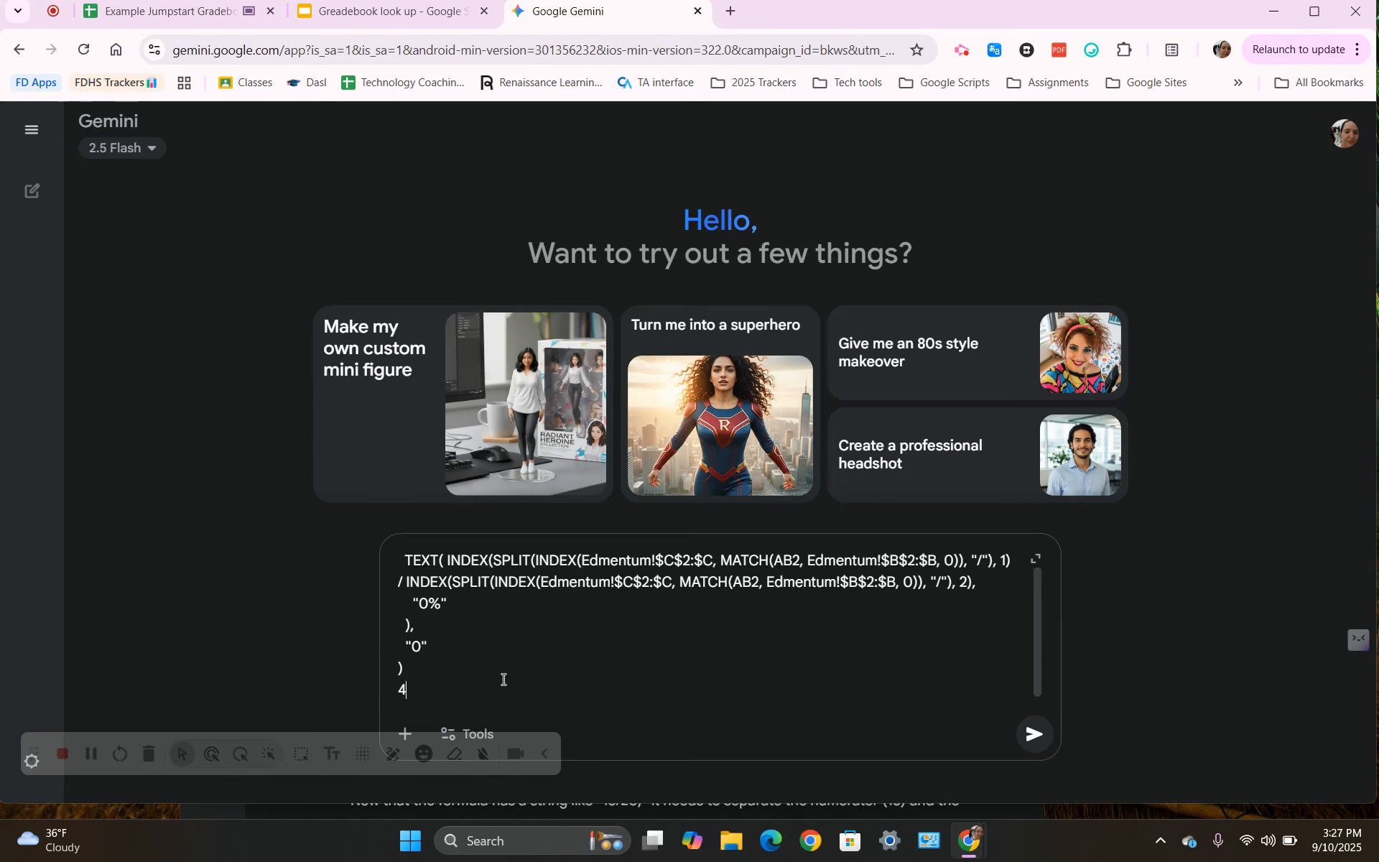
pyautogui.press('Return')
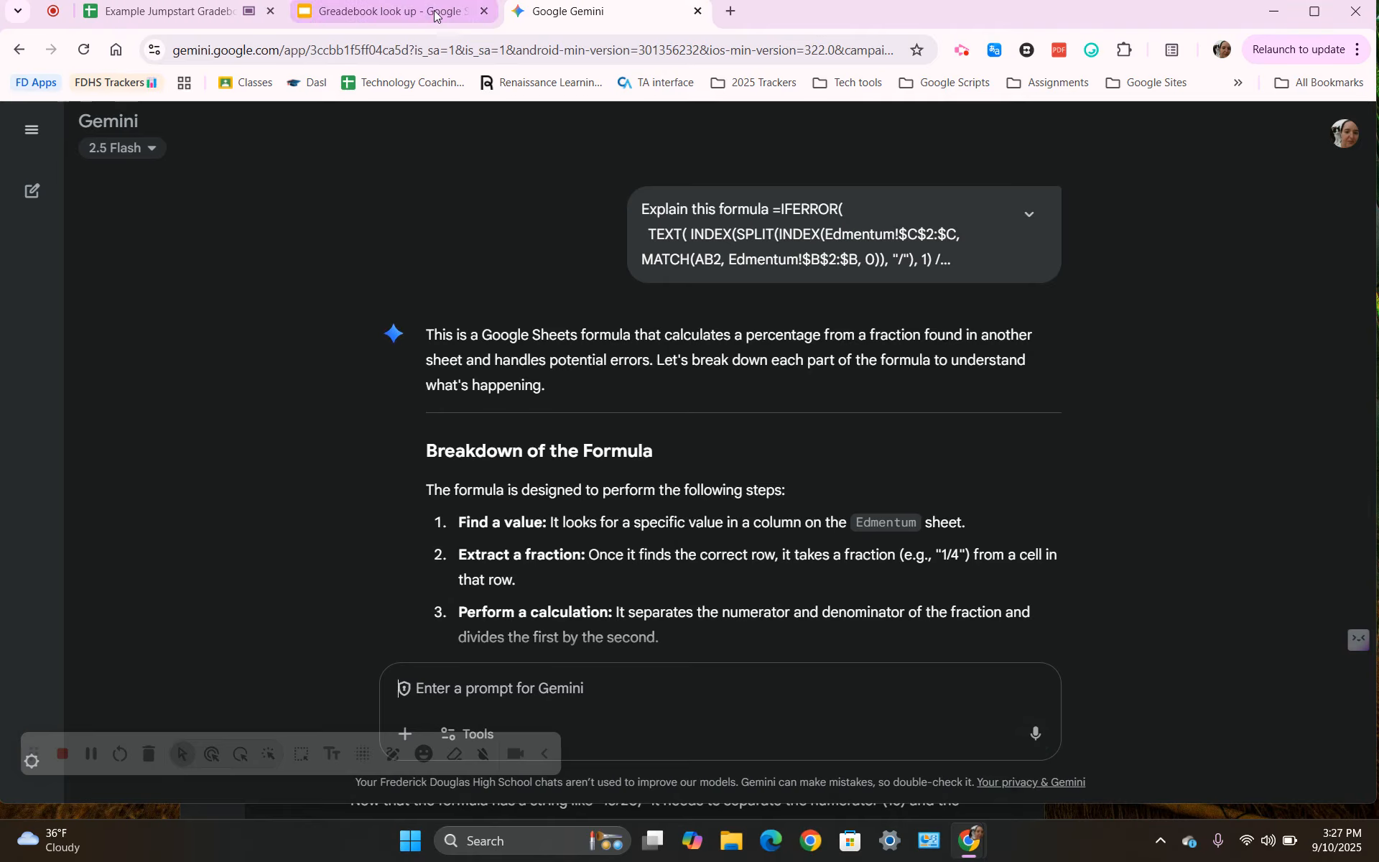
# Step: Switch to the gradebook spreadsheet, open the Learning Experience sheet and highlight its sheet name
pyautogui.click(168, 11)
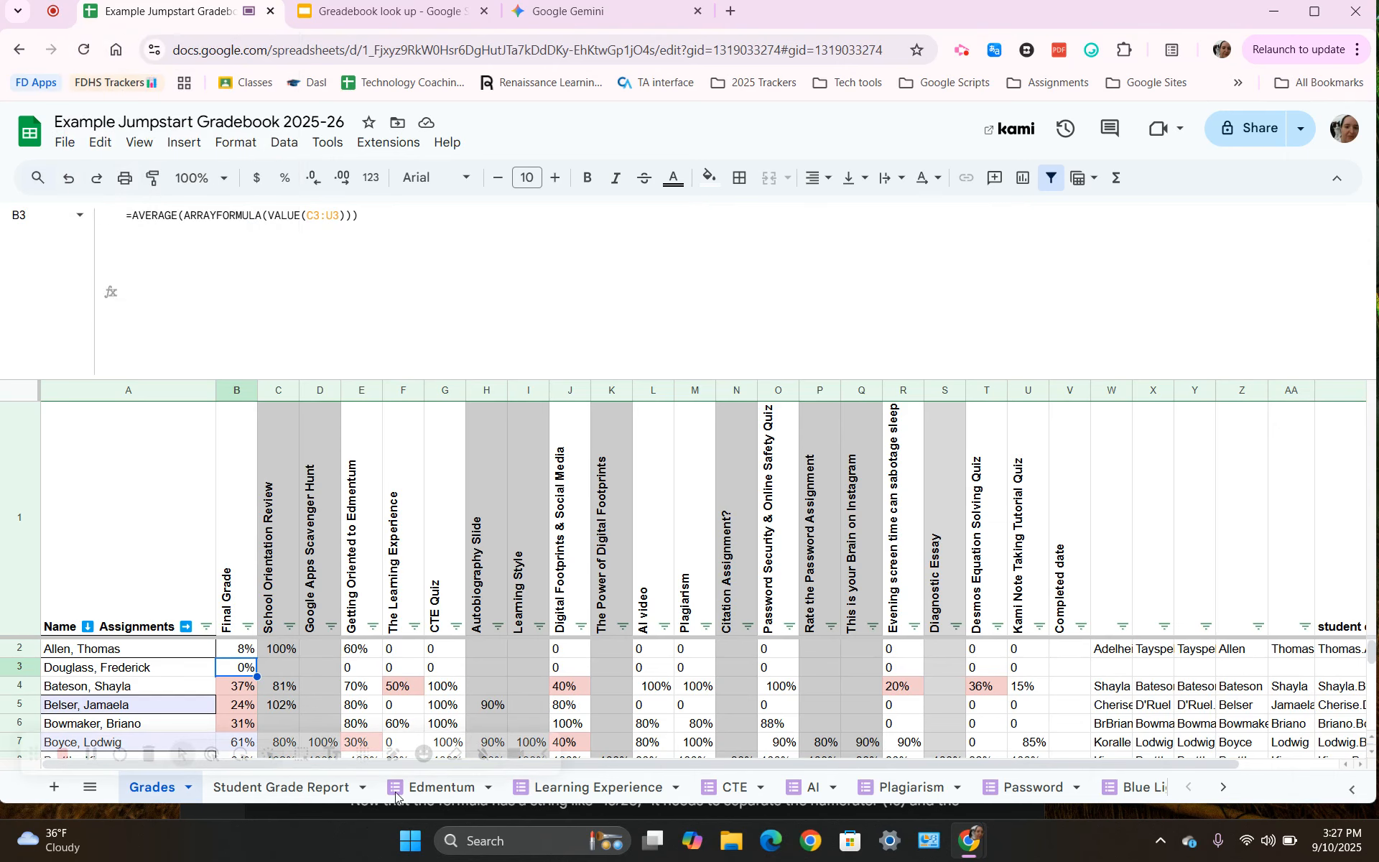
pyautogui.click(597, 787)
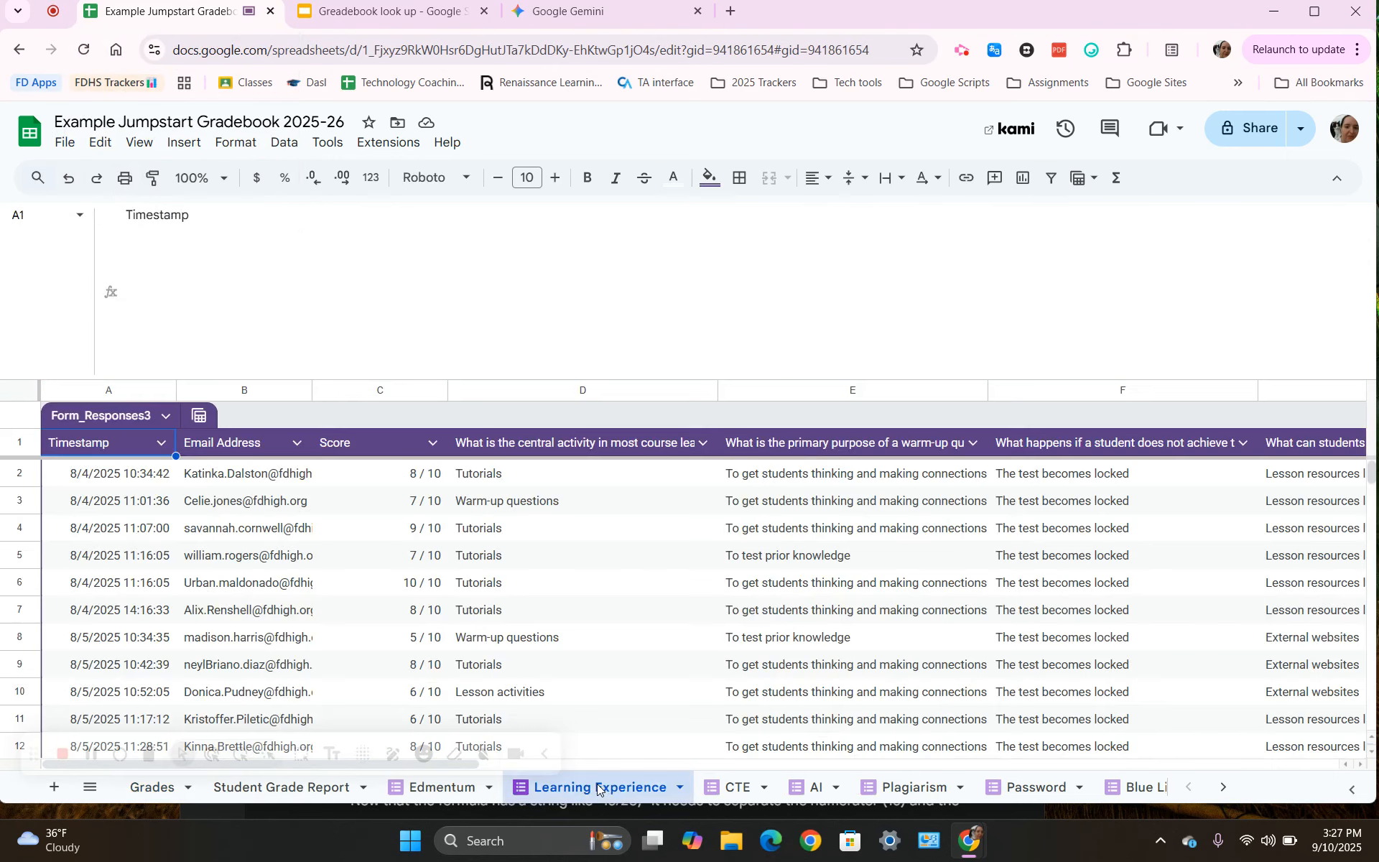
pyautogui.doubleClick(598, 787)
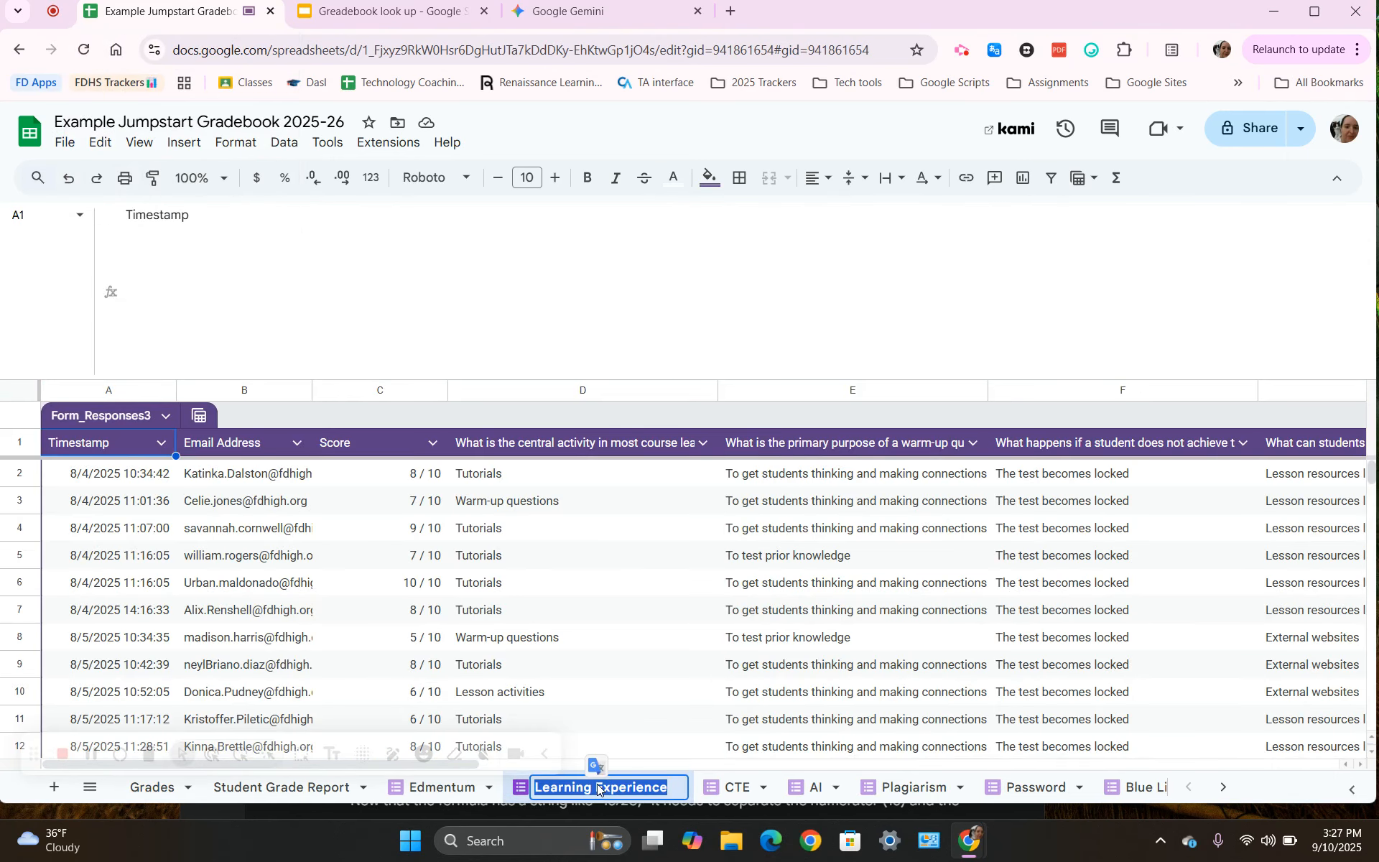
# Step: Switch to Gemini and submit the prompt "Modify this formula to use the tab Learning Experience instead of Edmentum"
pyautogui.click(628, 14)
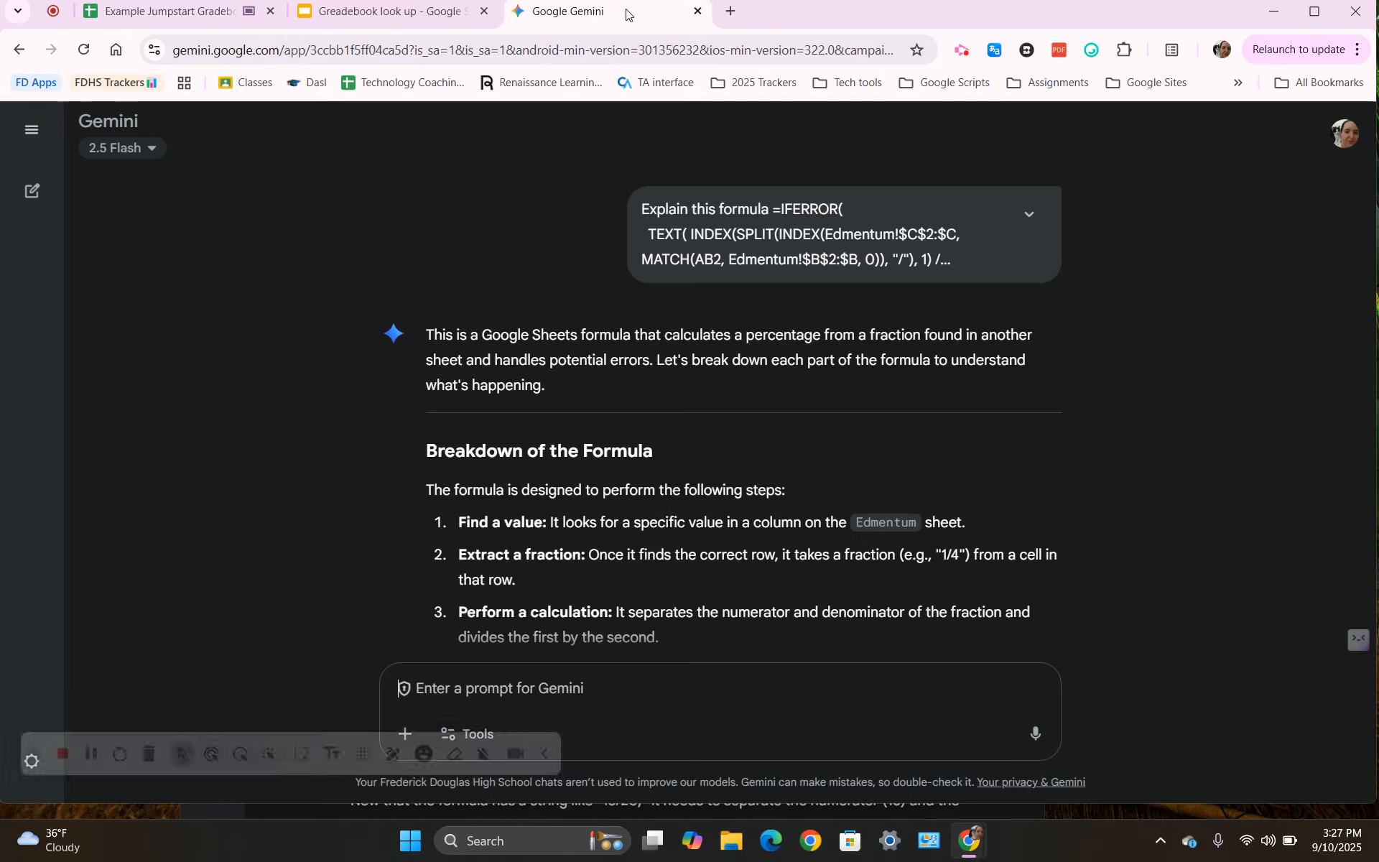
pyautogui.write('Mod')
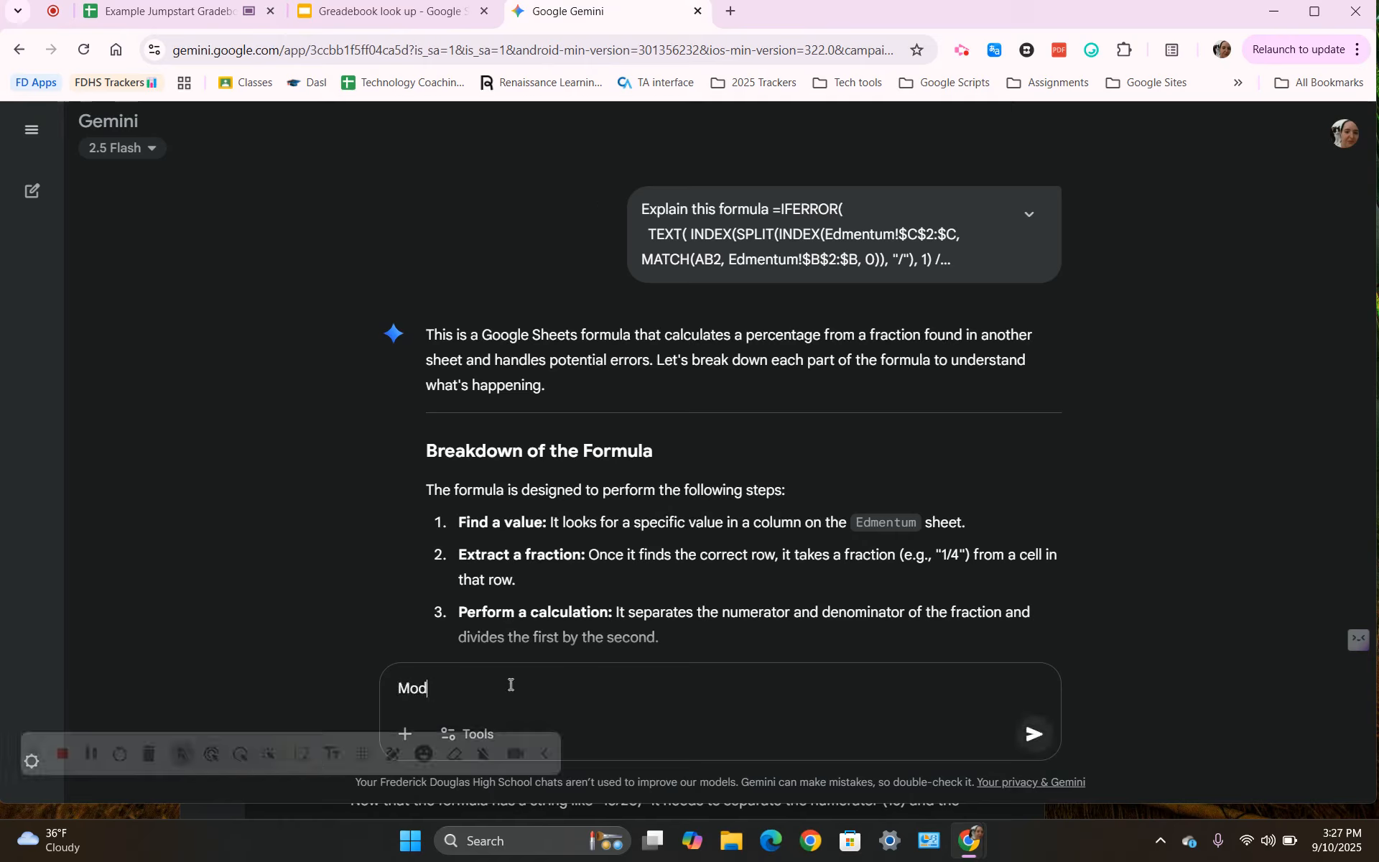
pyautogui.write('frfu')
pyautogui.press('BackSpace')
pyautogui.write('y this formula to use the tab ')
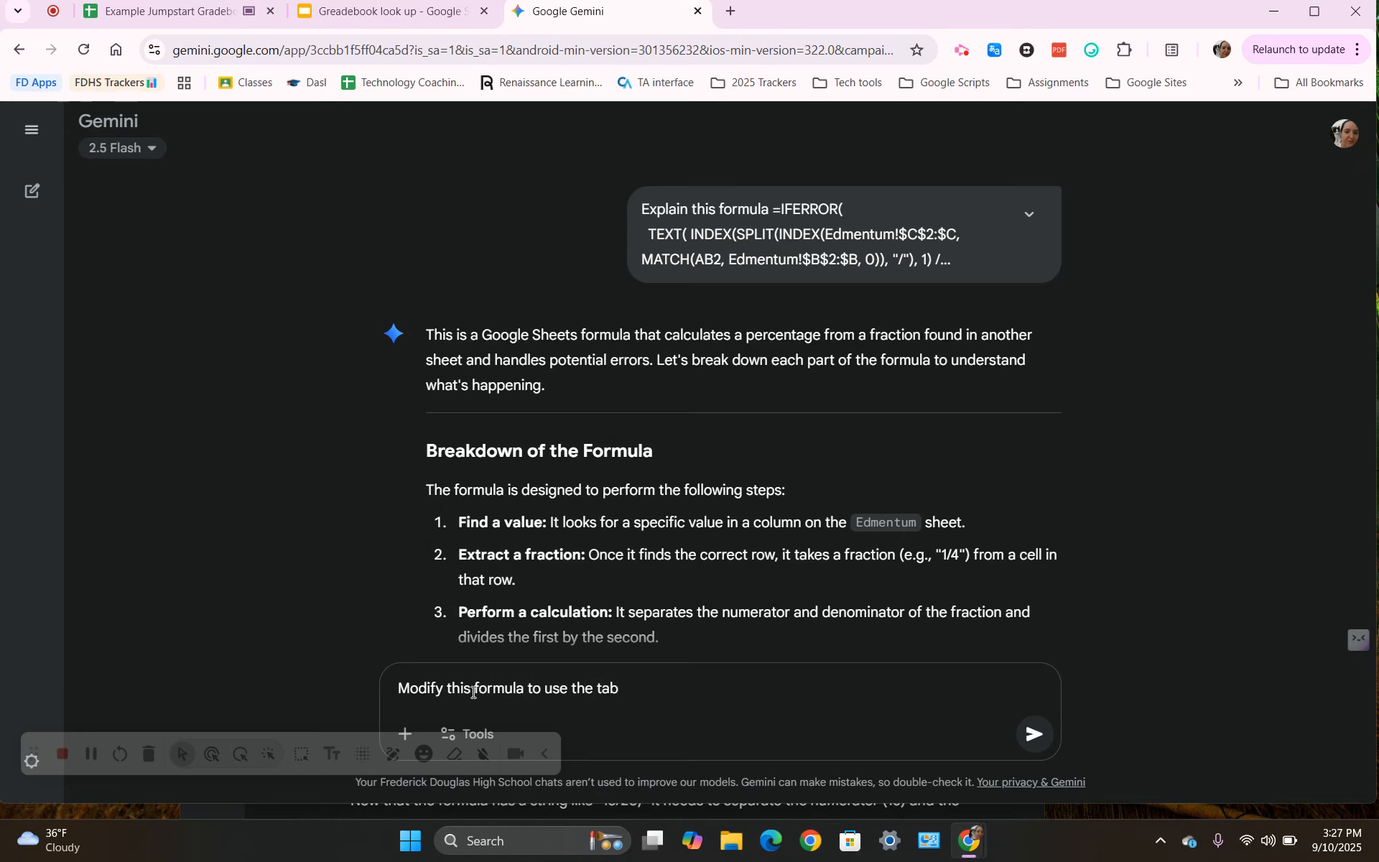
pyautogui.write('Learning Experience instea')
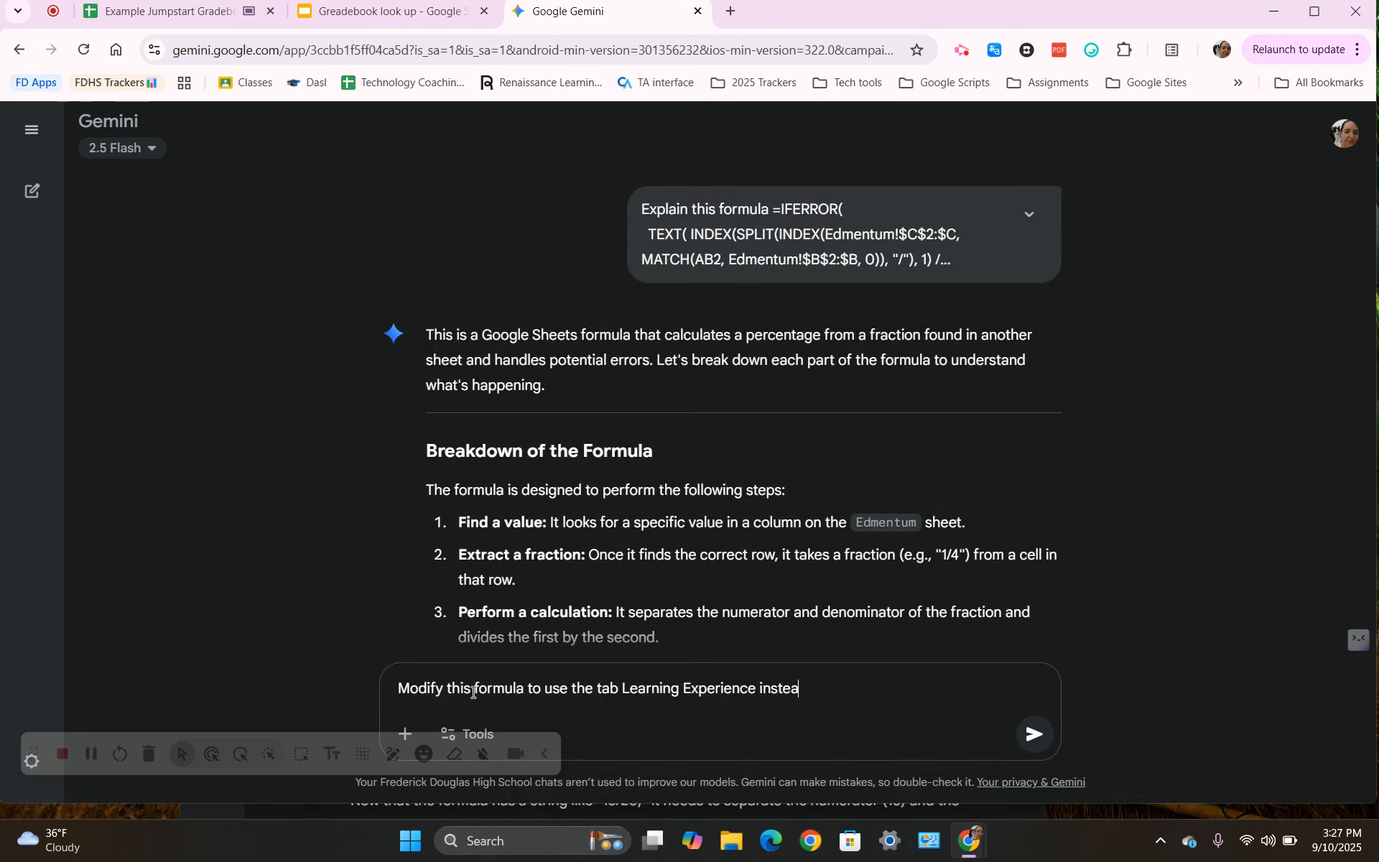
pyautogui.write('d of Edmentum')
pyautogui.press('Return')
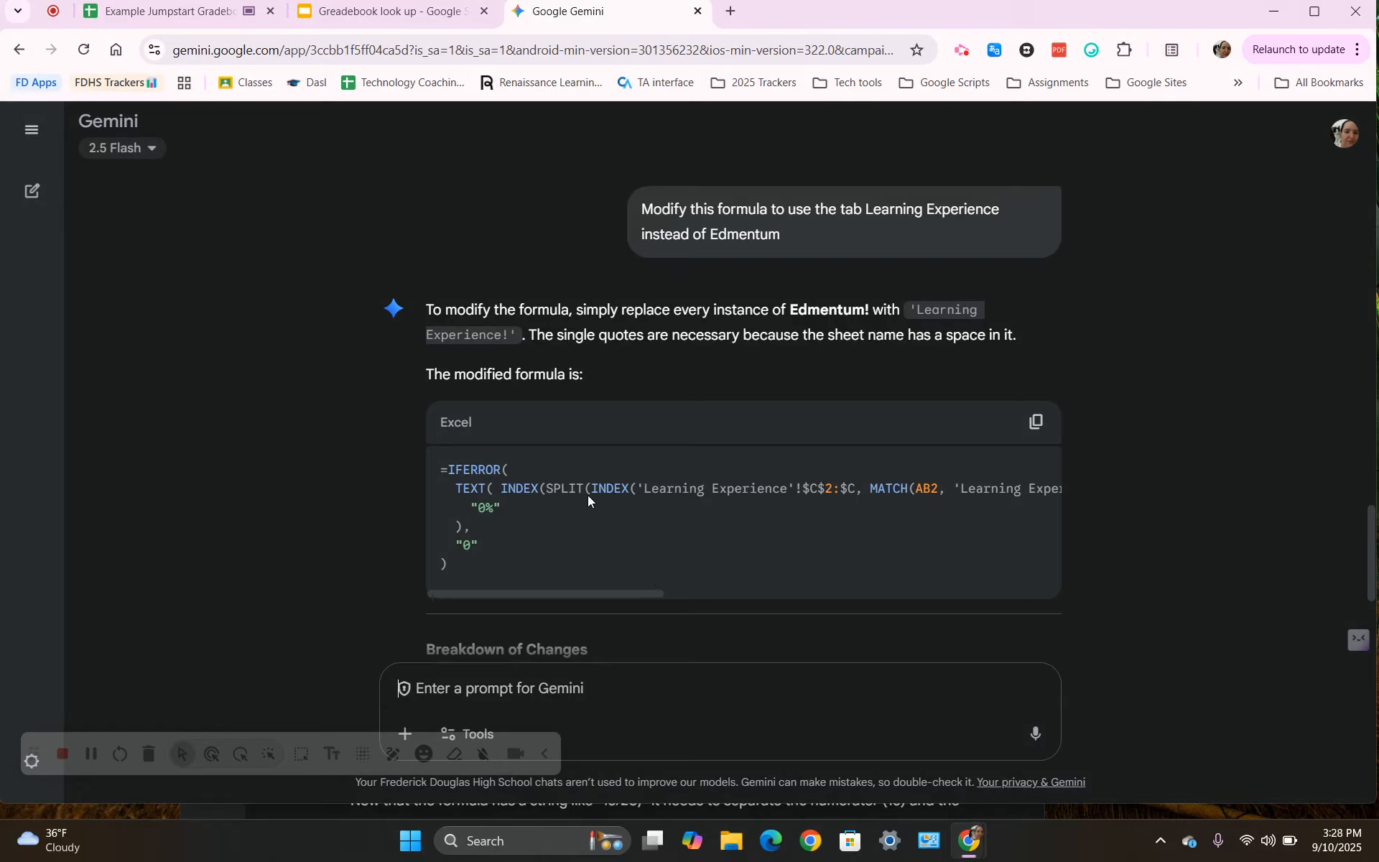
# Step: Switch back to the gradebook spreadsheet, view the Student Grade Report sheet and return to the Grades sheet
pyautogui.click(203, 10)
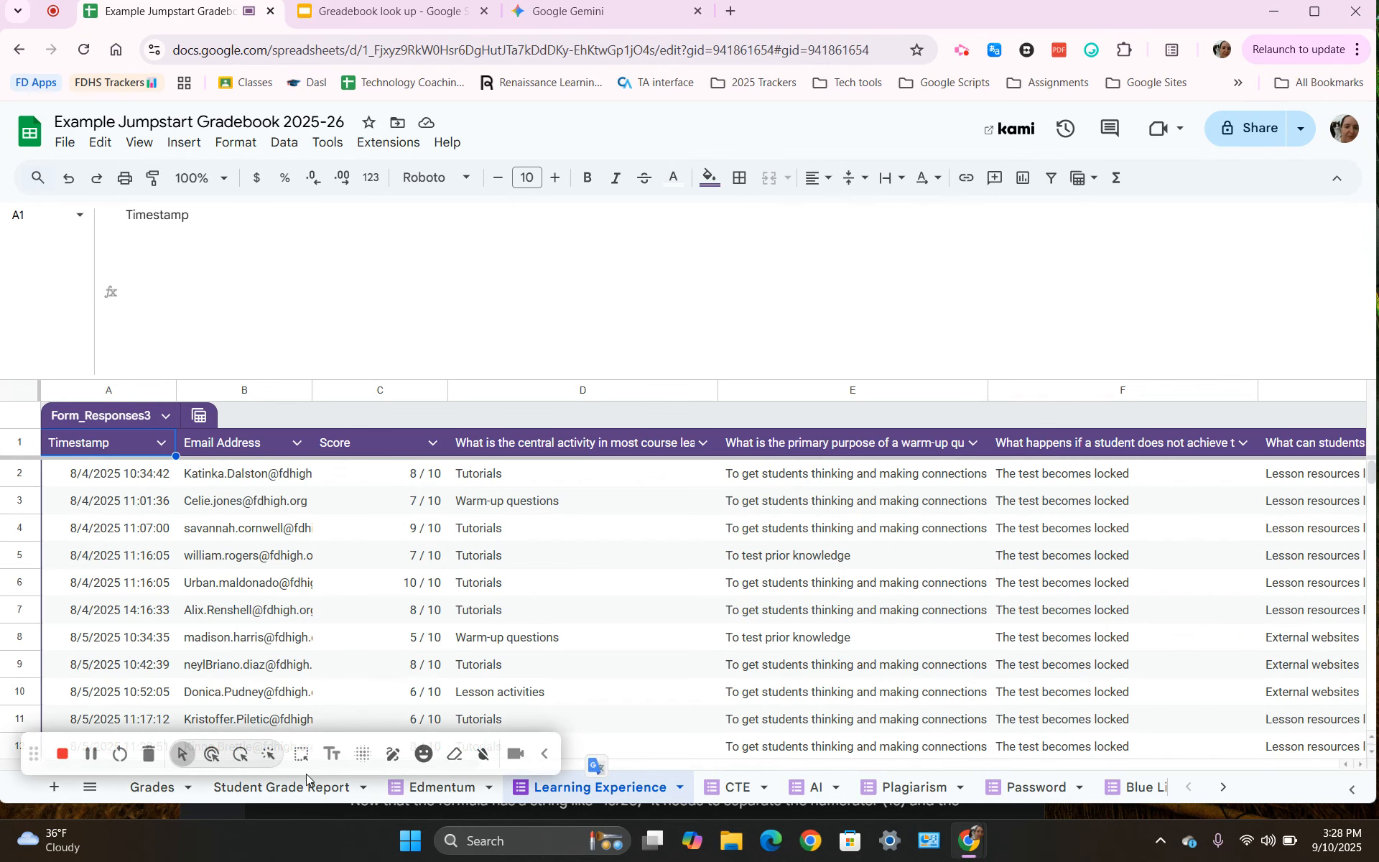
pyautogui.click(287, 788)
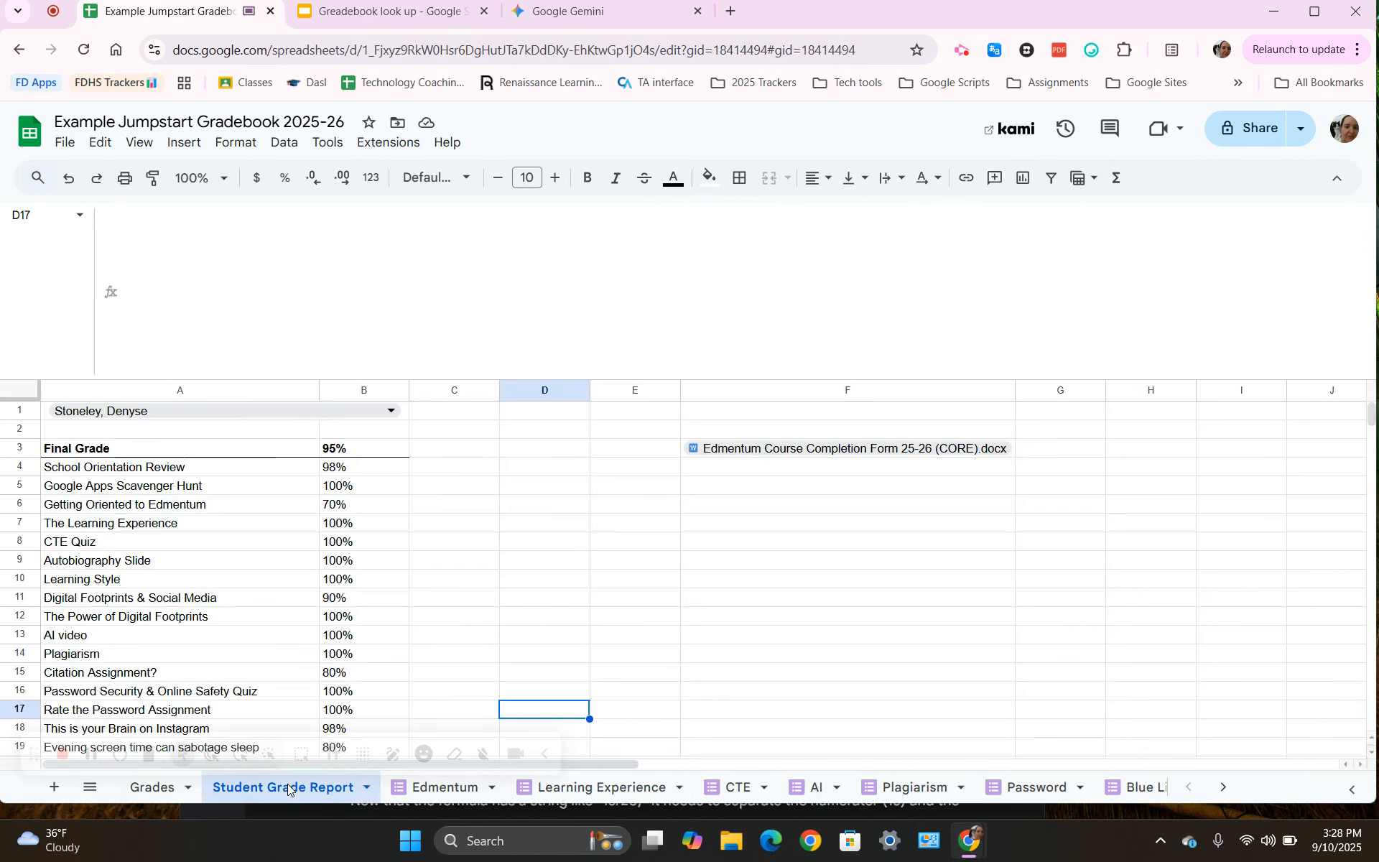
pyautogui.click(158, 790)
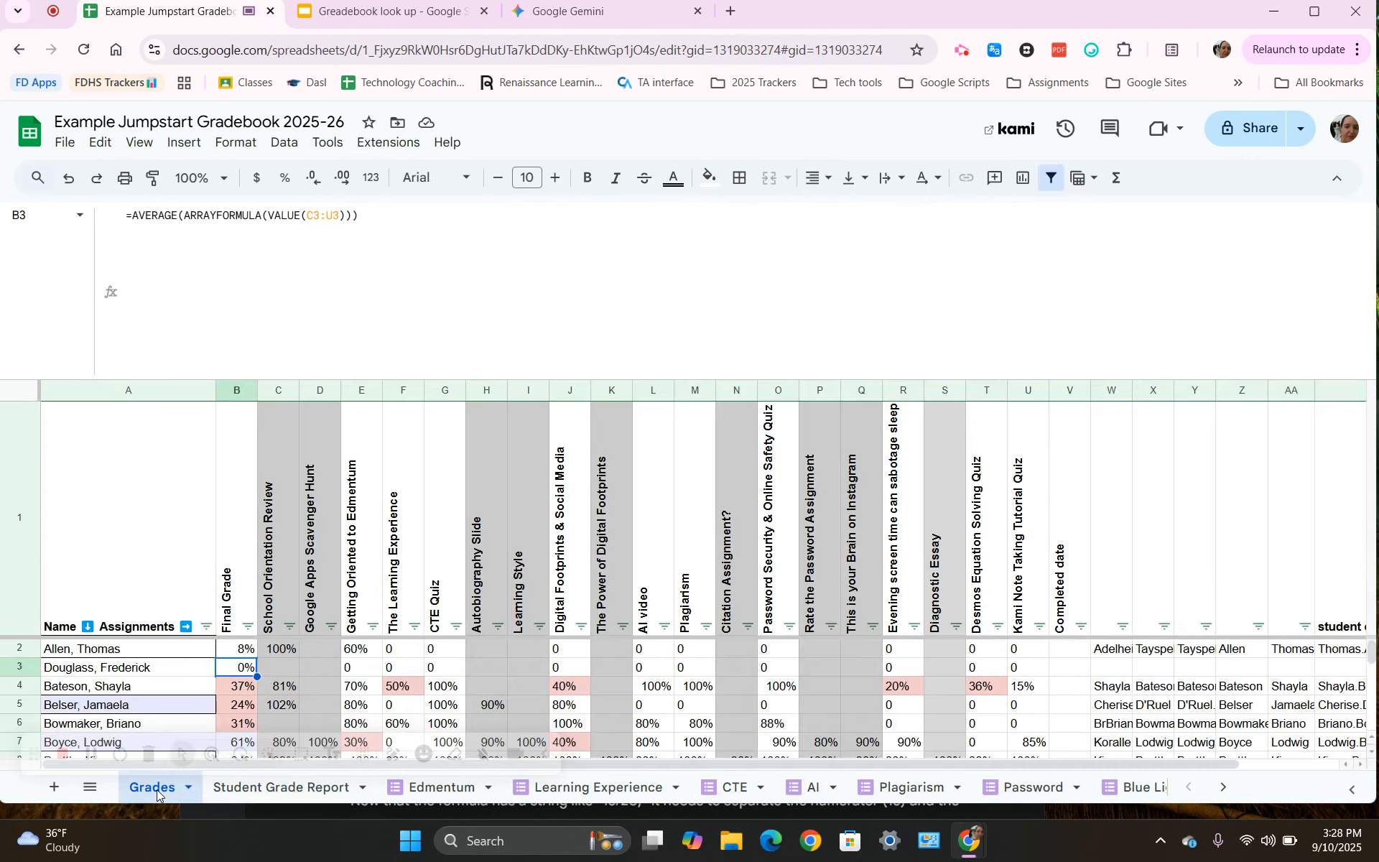